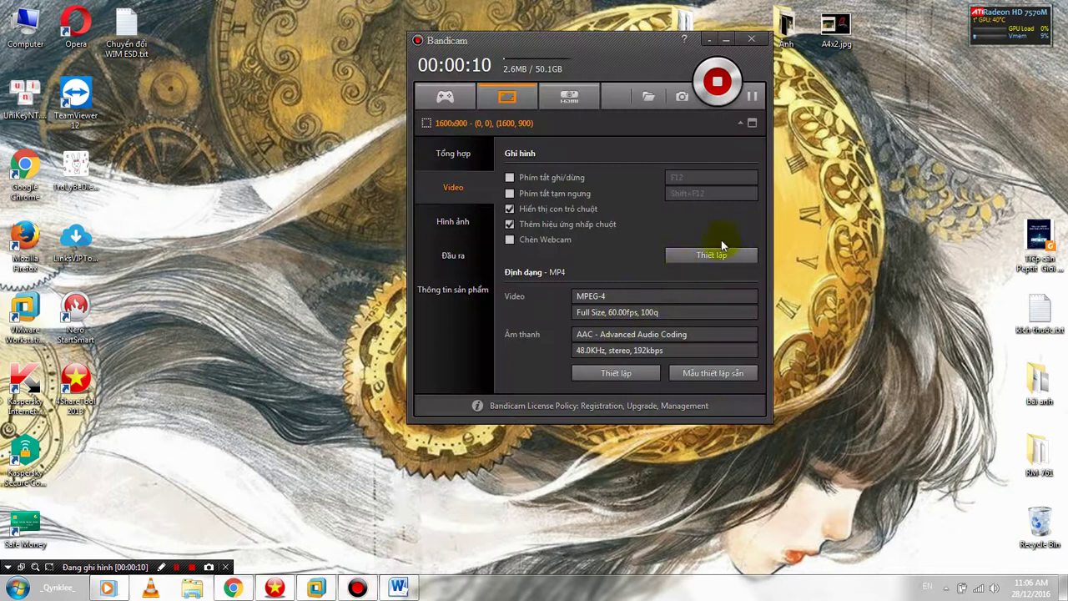
# Switch to the Word document and split "Install.esd install.wim" so each file name is on its own line
pyautogui.click(358, 588)
pyautogui.click(399, 588)
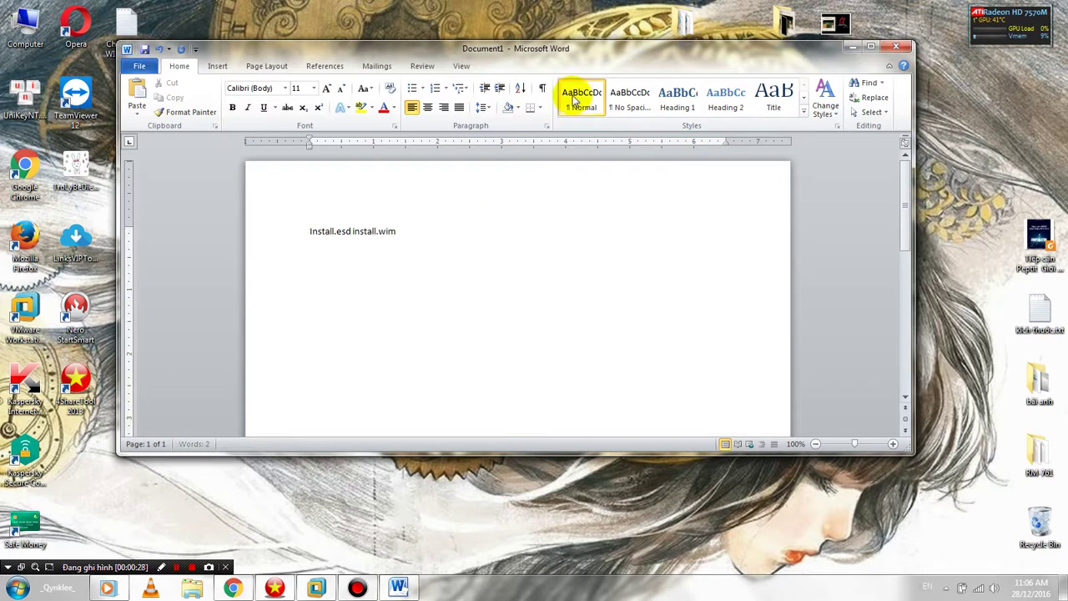
pyautogui.click(351, 231)
pyautogui.press('Return')
pyautogui.press('Delete')
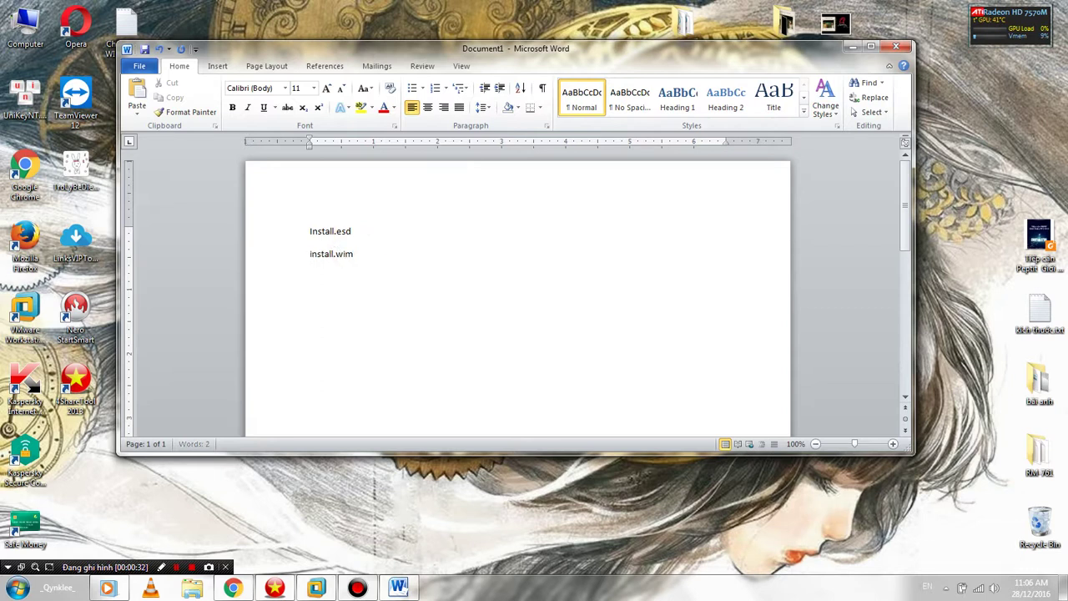
pyautogui.moveTo(307, 231); pyautogui.dragTo(293, 276)
pyautogui.click(467, 241)
pyautogui.moveTo(358, 237); pyautogui.dragTo(314, 242)
pyautogui.moveTo(374, 260); pyautogui.dragTo(310, 268)
pyautogui.click(419, 254)
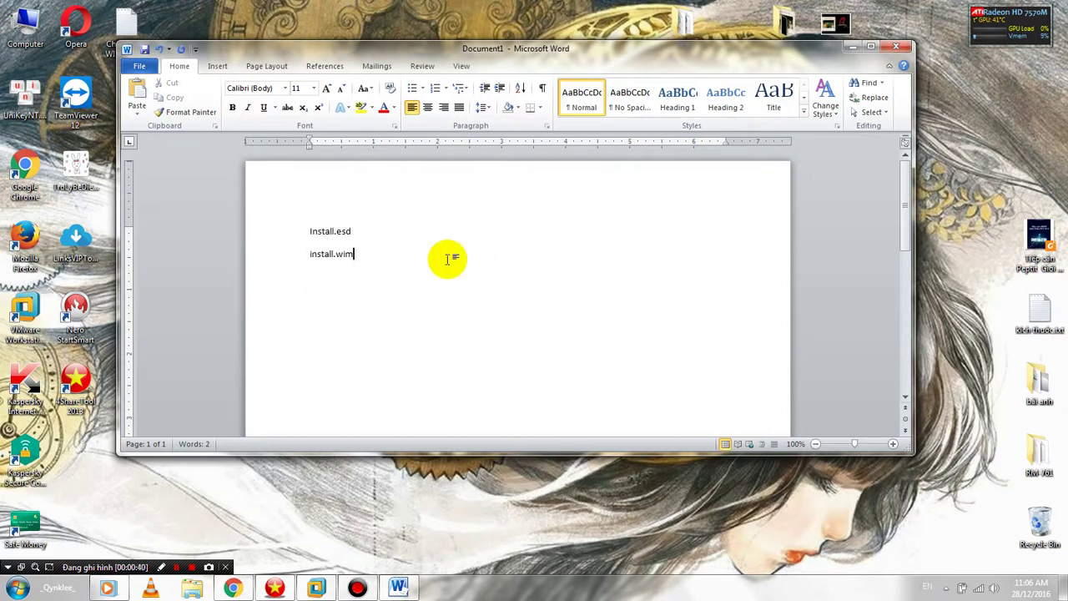
pyautogui.moveTo(303, 225); pyautogui.dragTo(328, 235)
pyautogui.click(417, 269)
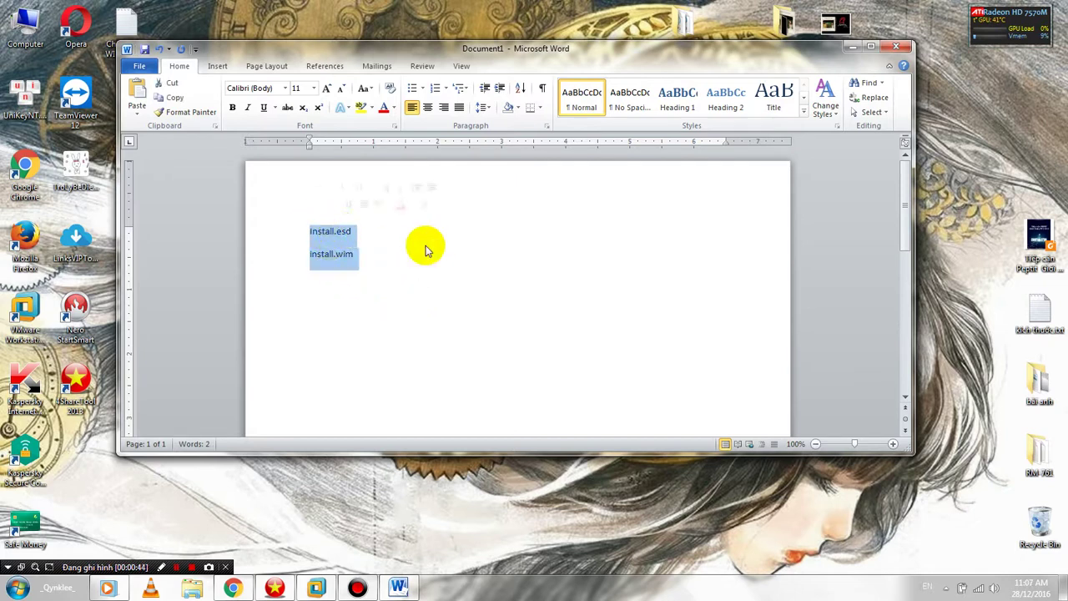
pyautogui.click(462, 249)
pyautogui.moveTo(369, 262); pyautogui.dragTo(321, 233)
pyautogui.click(417, 217)
pyautogui.click(437, 265)
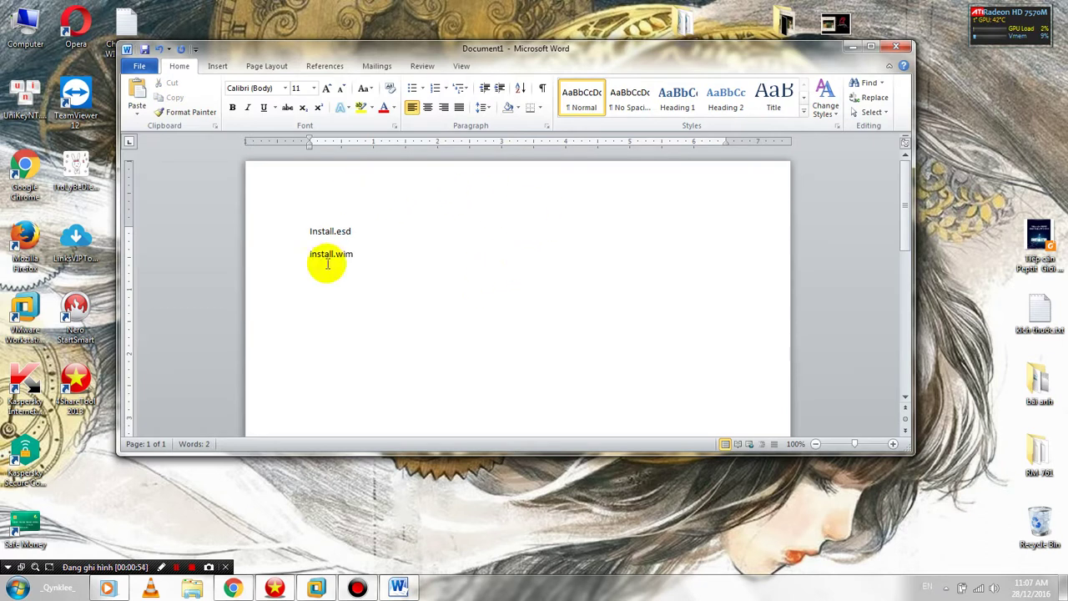
pyautogui.moveTo(354, 232); pyautogui.dragTo(310, 232)
pyautogui.moveTo(392, 258); pyautogui.dragTo(297, 286)
pyautogui.click(381, 279)
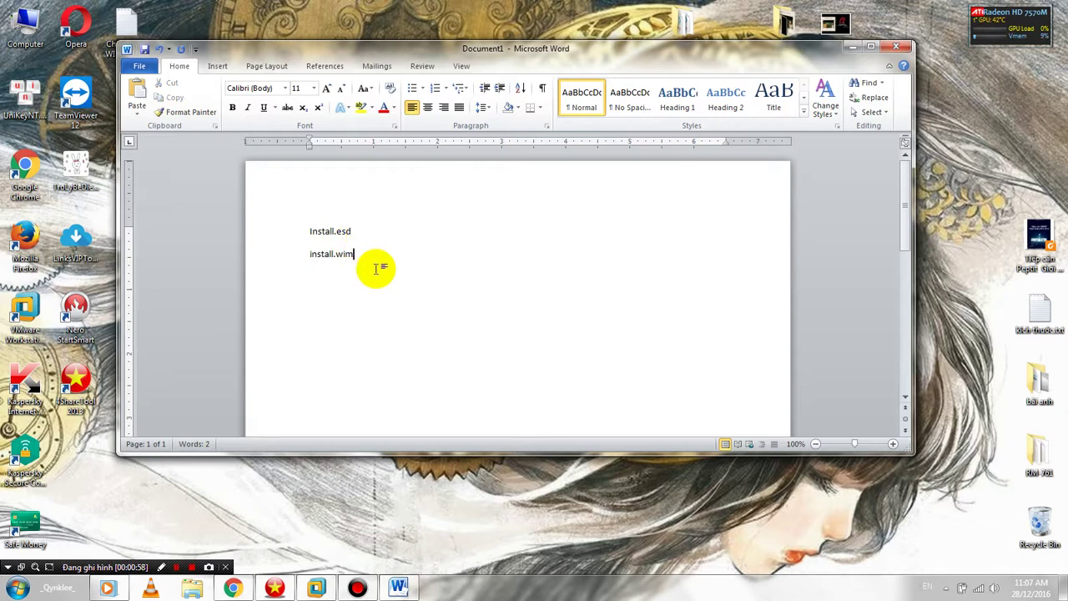
pyautogui.moveTo(383, 247); pyautogui.dragTo(286, 258)
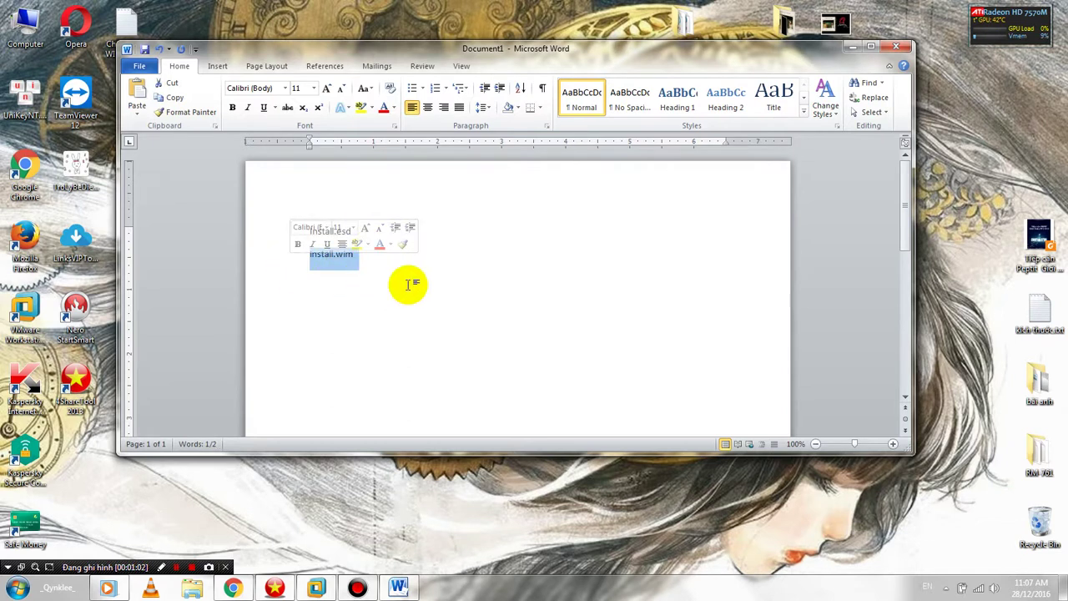
pyautogui.click(404, 277)
pyautogui.moveTo(365, 234); pyautogui.dragTo(298, 258)
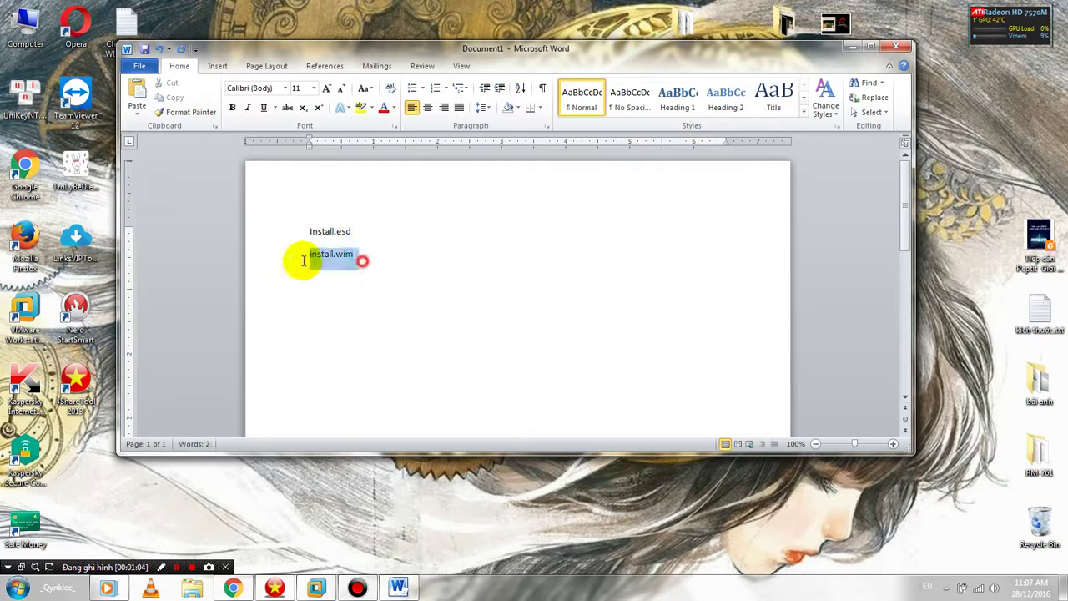
pyautogui.click(492, 266)
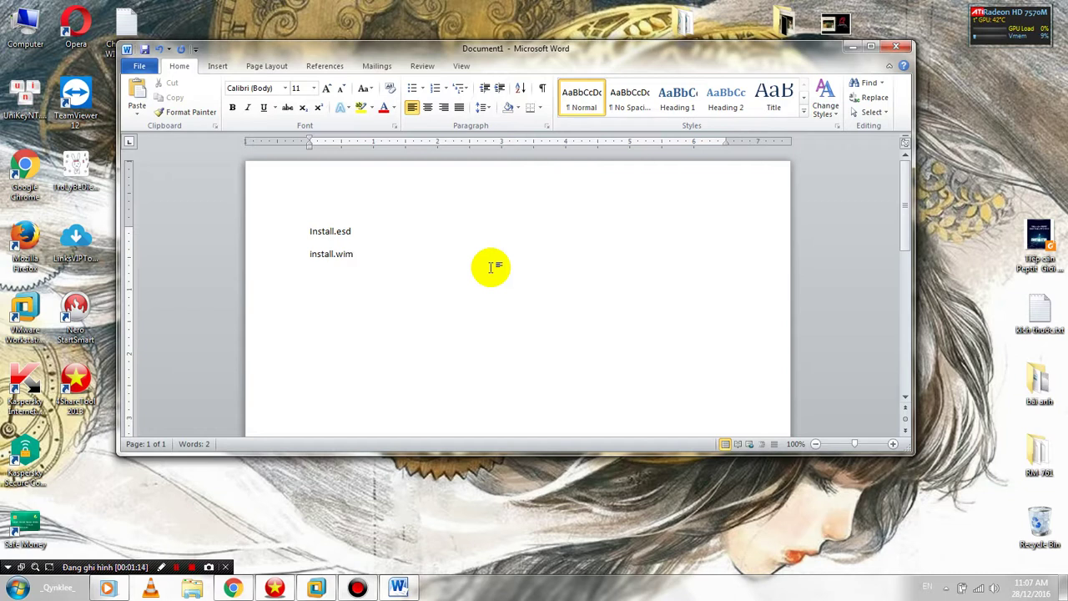
pyautogui.moveTo(361, 260); pyautogui.dragTo(317, 264)
pyautogui.click(406, 291)
pyautogui.click(450, 280)
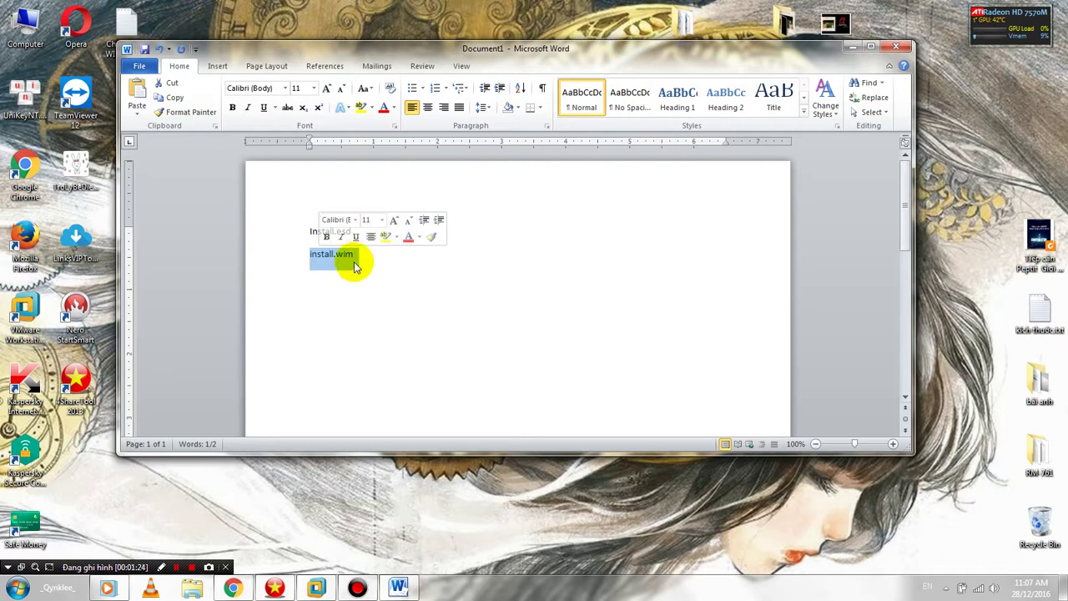
pyautogui.click(404, 275)
pyautogui.moveTo(358, 253); pyautogui.dragTo(317, 253)
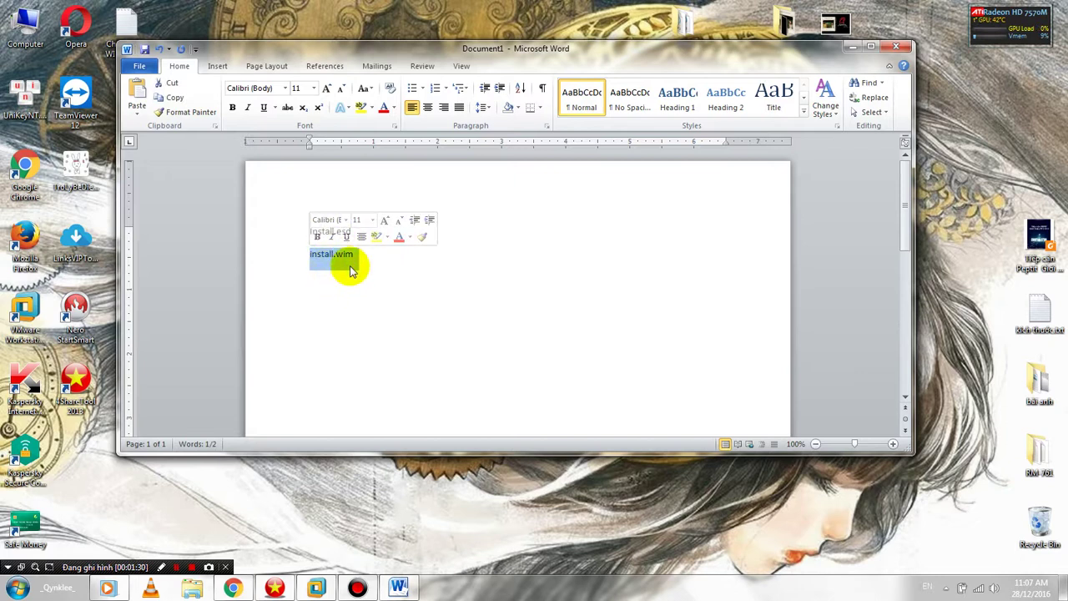
pyautogui.click(386, 268)
pyautogui.moveTo(367, 231); pyautogui.dragTo(305, 231)
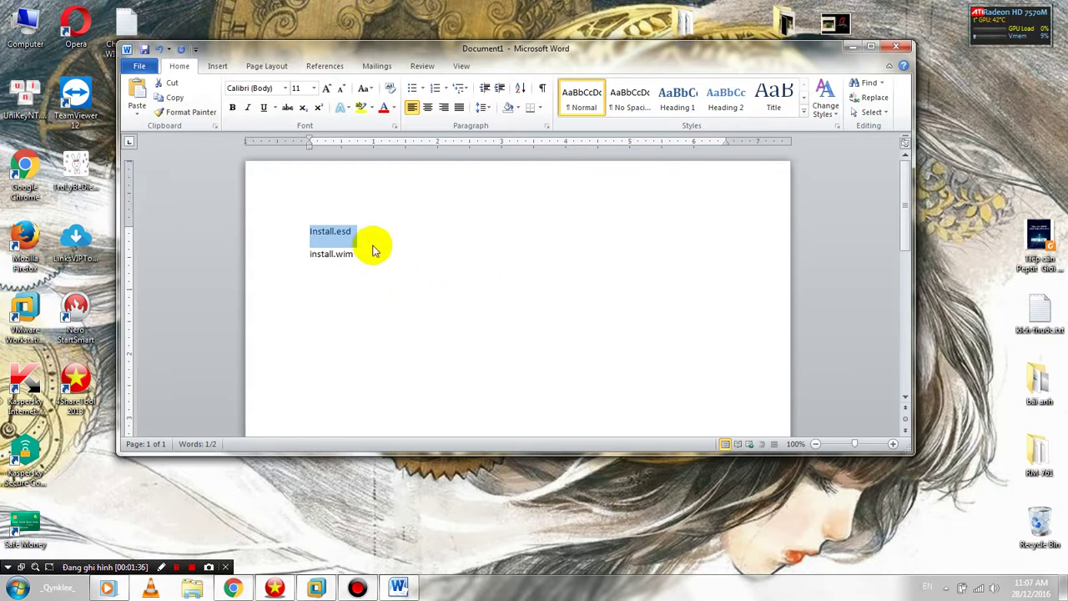
pyautogui.moveTo(355, 256); pyautogui.dragTo(306, 262)
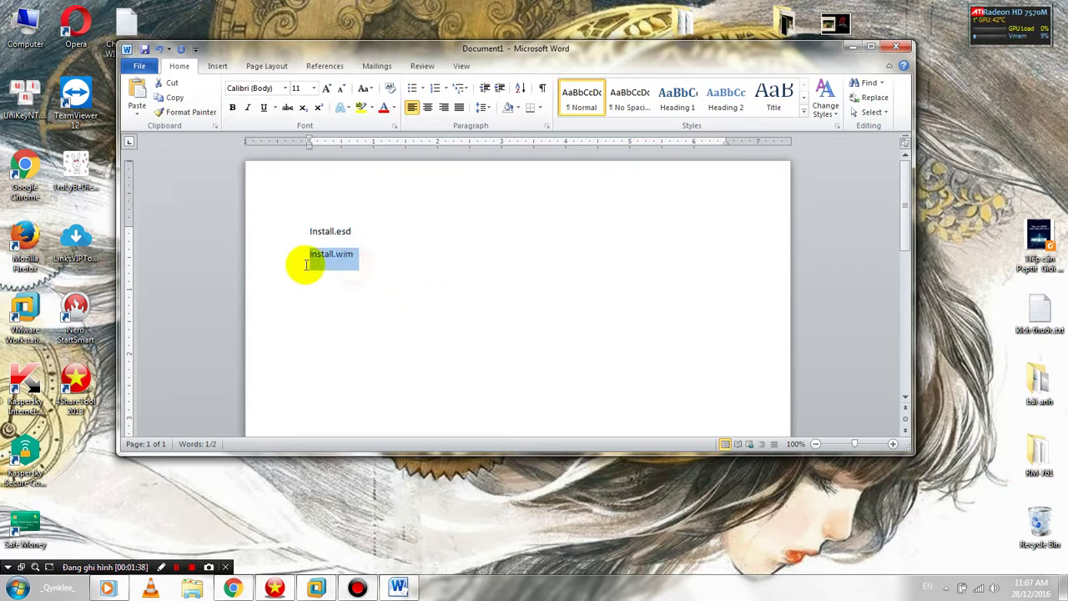
pyautogui.click(437, 264)
pyautogui.click(392, 233)
pyautogui.click(394, 258)
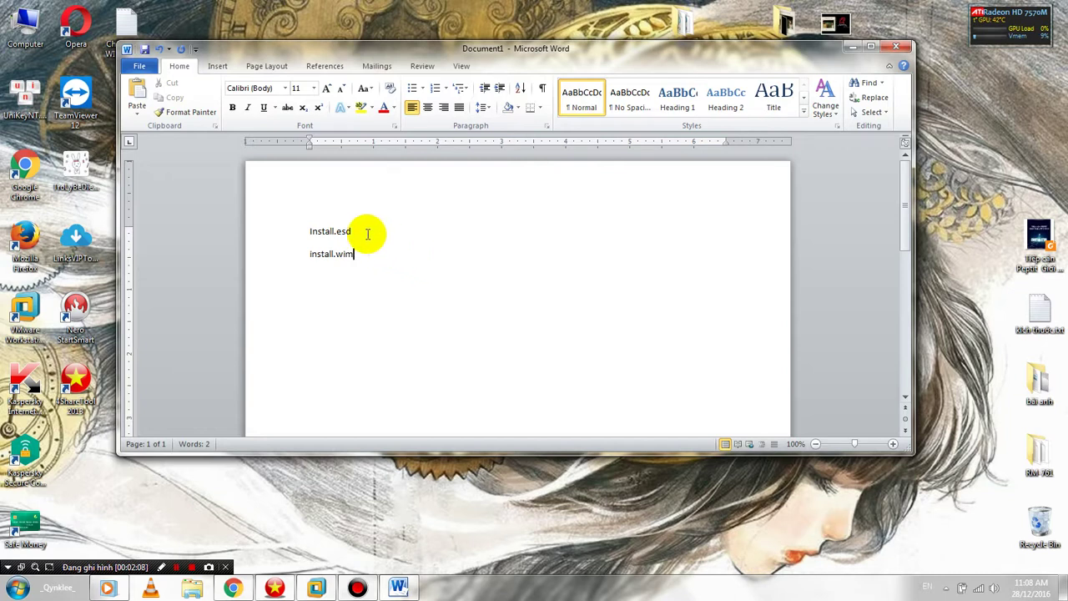
pyautogui.moveTo(376, 232); pyautogui.dragTo(276, 232)
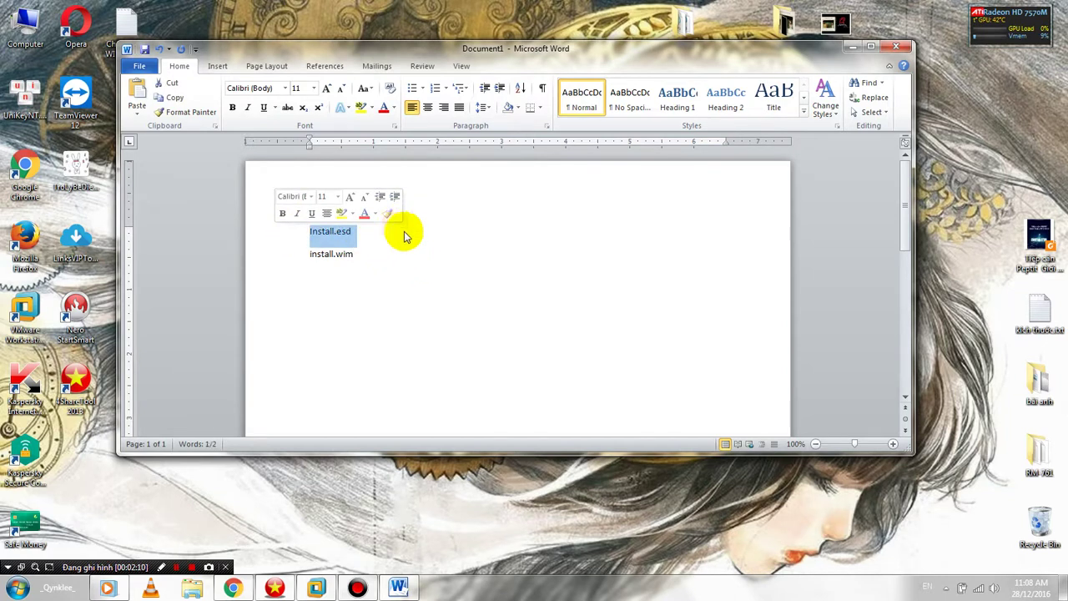
pyautogui.click(435, 247)
pyautogui.click(430, 235)
pyautogui.click(431, 262)
pyautogui.click(426, 222)
pyautogui.click(441, 253)
pyautogui.click(435, 222)
pyautogui.click(441, 251)
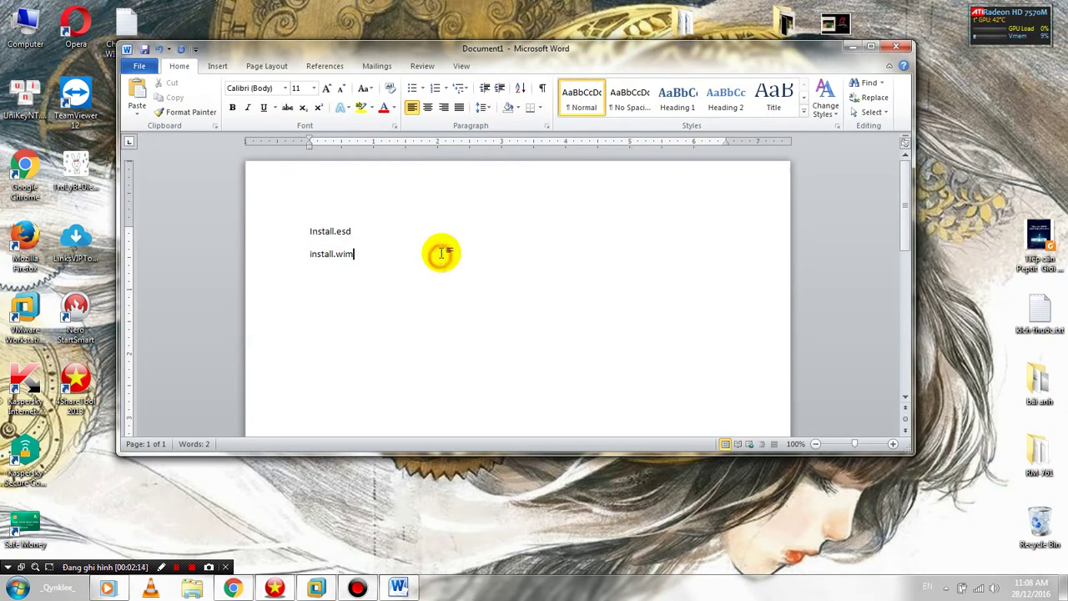
pyautogui.moveTo(420, 244); pyautogui.dragTo(333, 237)
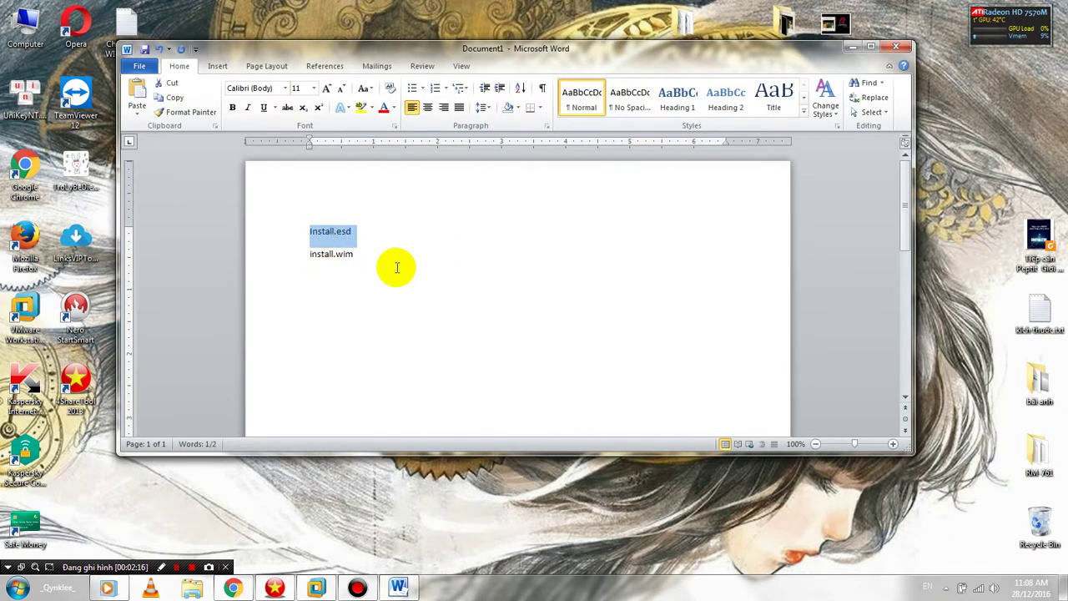
pyautogui.click(358, 256)
pyautogui.doubleClick(342, 258)
pyautogui.click(384, 262)
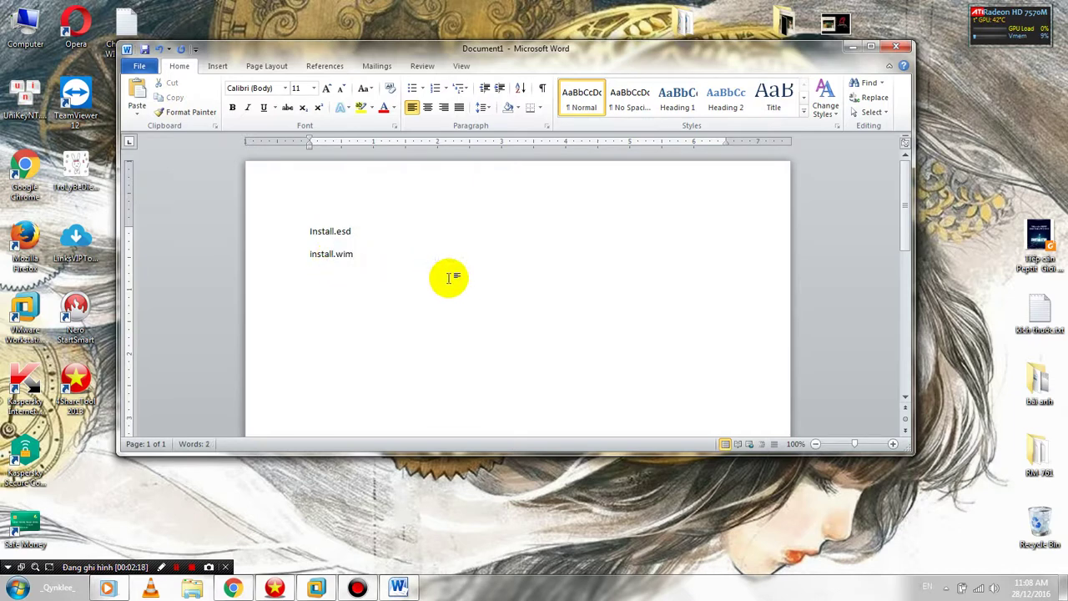
# Switch to VMware Workstation, connect the CD/DVD (SATA) drive to the virtual machine, and refresh the guest desktop
pyautogui.click(317, 588)
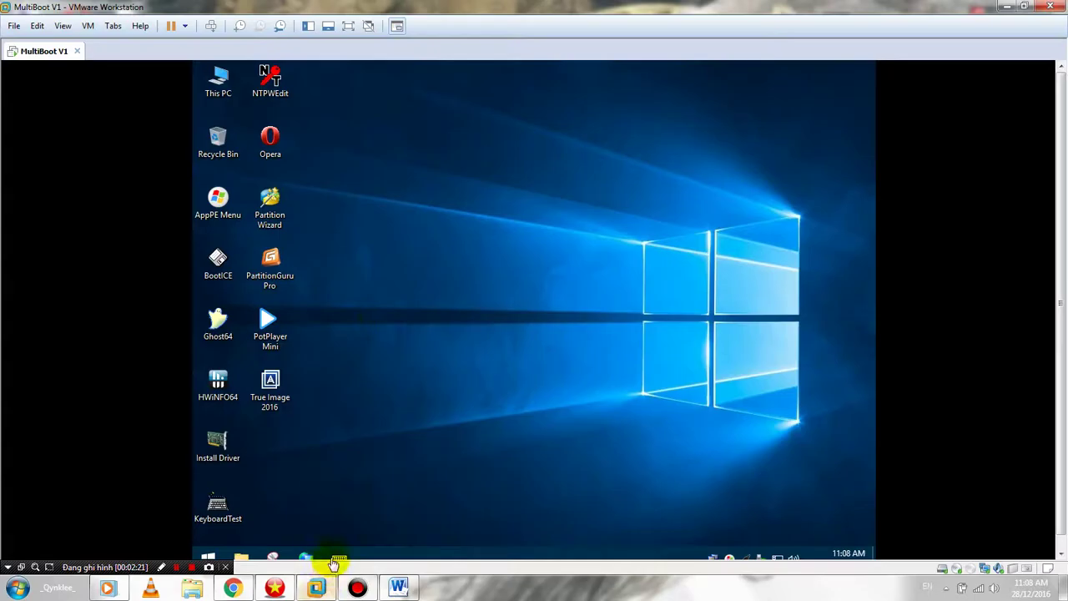
pyautogui.rightClick(452, 202)
pyautogui.click(470, 259)
pyautogui.click(89, 26)
pyautogui.moveTo(134, 58)
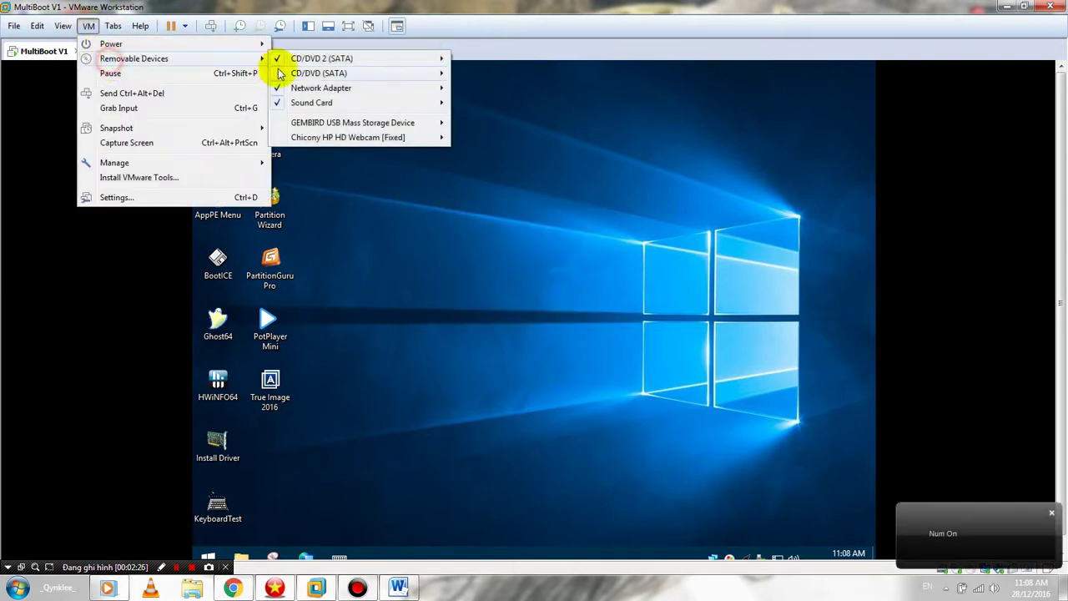
pyautogui.moveTo(334, 74)
pyautogui.click(461, 72)
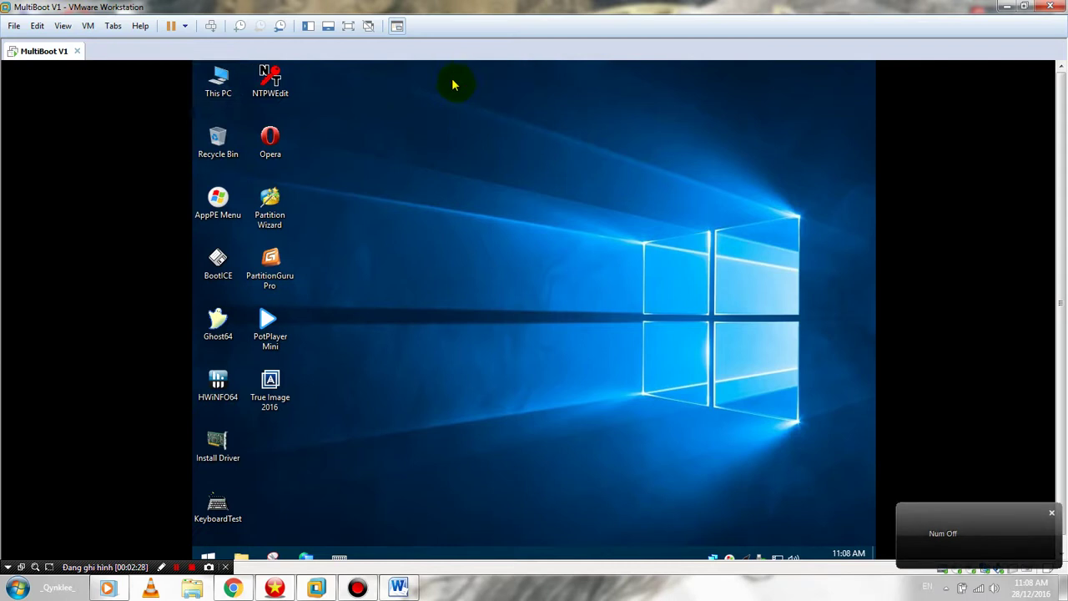
pyautogui.rightClick(456, 151)
pyautogui.click(499, 204)
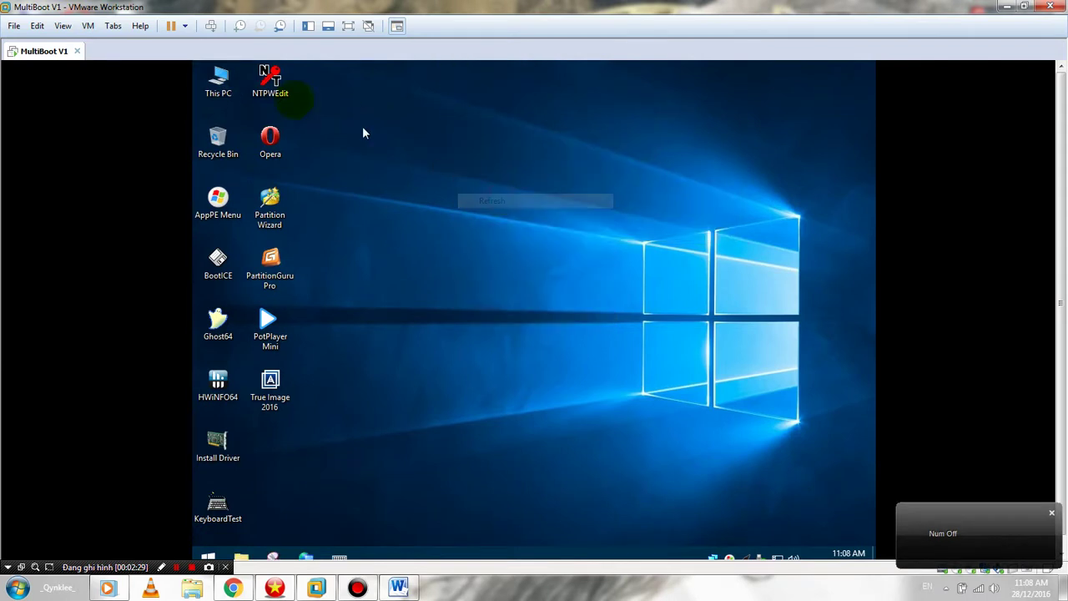
# Browse DVD Drive (D:) from This PC and locate install.wim in its sources folder
pyautogui.doubleClick(200, 78)
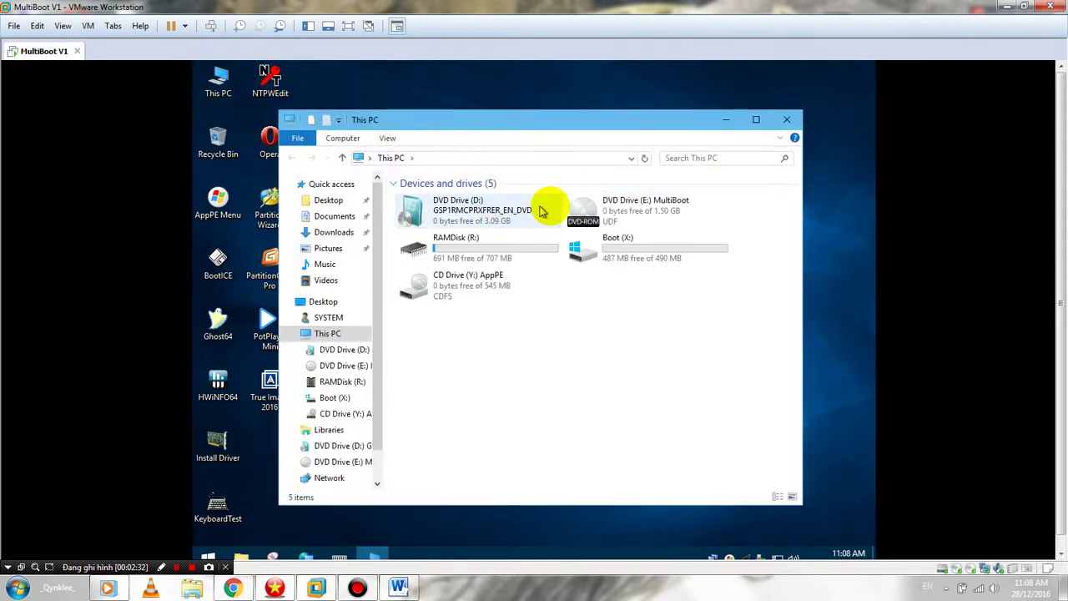
pyautogui.rightClick(504, 219)
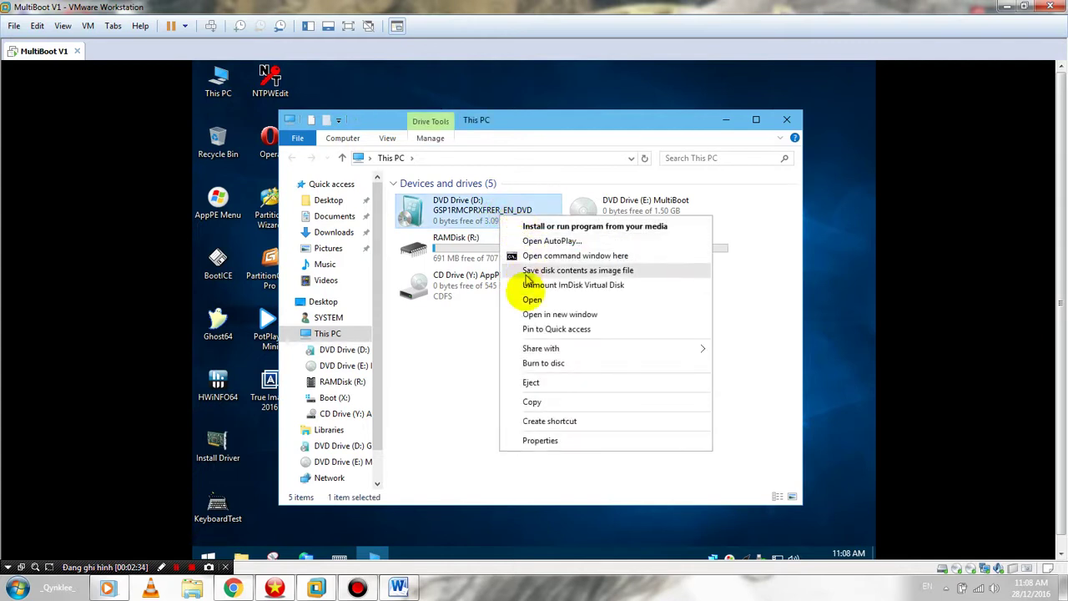
pyautogui.click(531, 300)
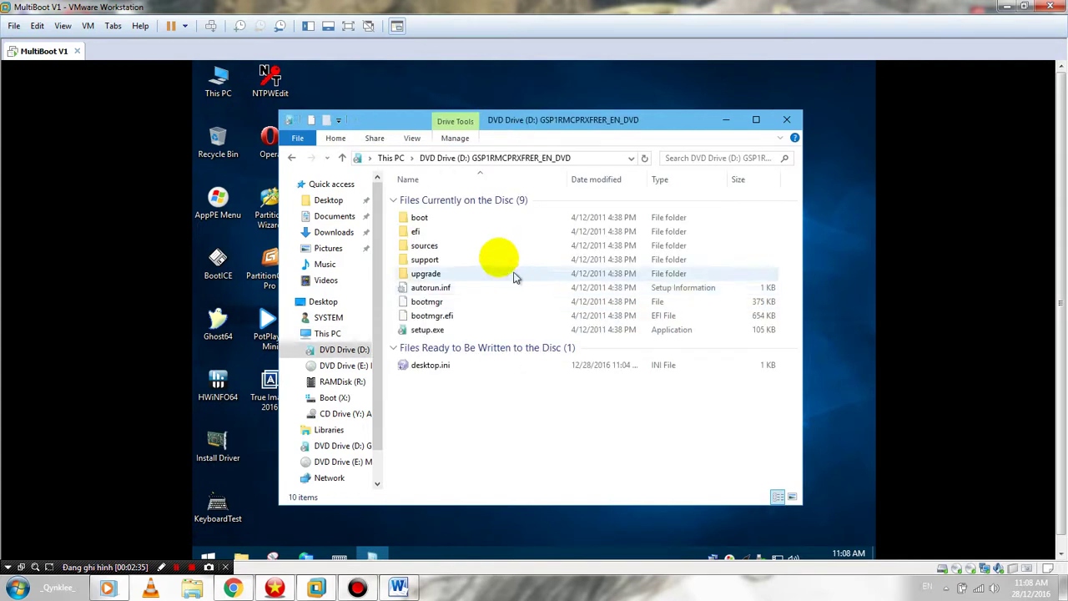
pyautogui.doubleClick(469, 247)
pyautogui.scroll(-10, 522, 328)
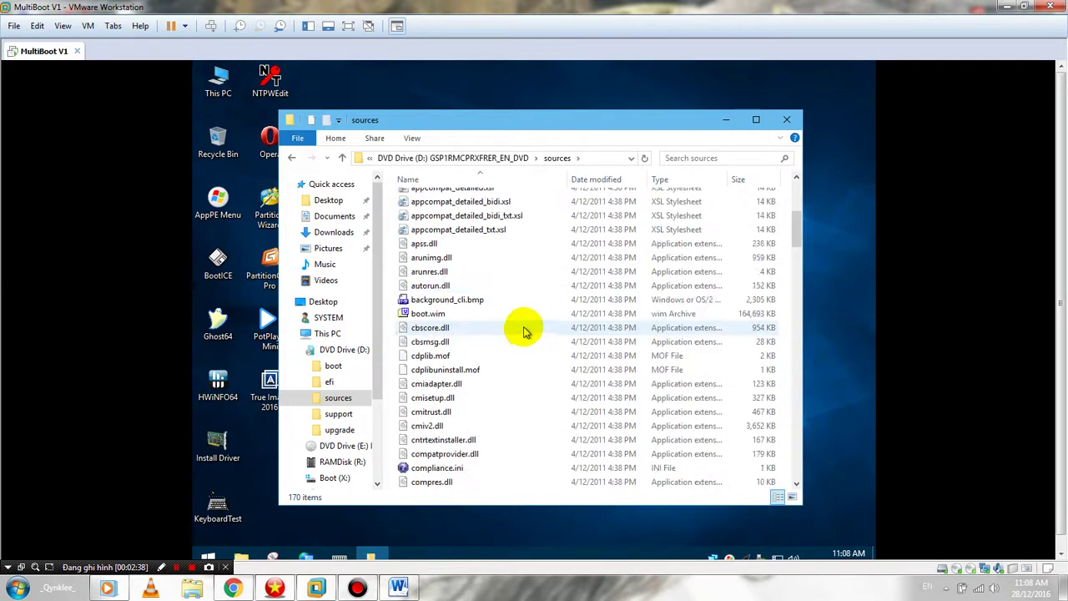
pyautogui.scroll(-12, 520, 321)
pyautogui.scroll(2, 501, 313)
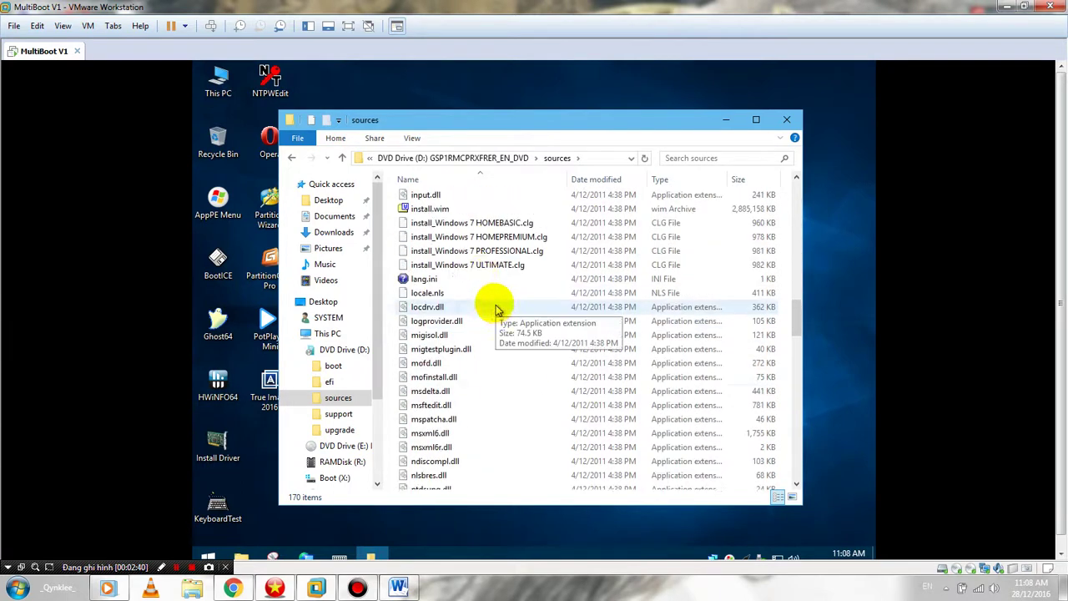
pyautogui.click(435, 209)
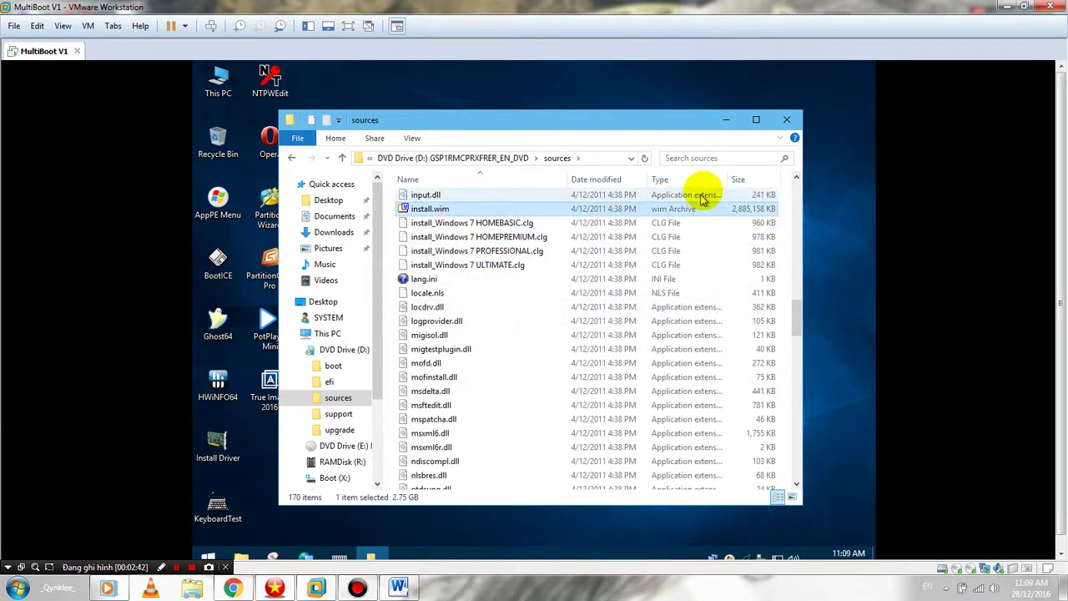
# Launch OneKey Ghost from the Windows PE backup and image file tools
pyautogui.moveTo(657, 129); pyautogui.dragTo(630, 107)
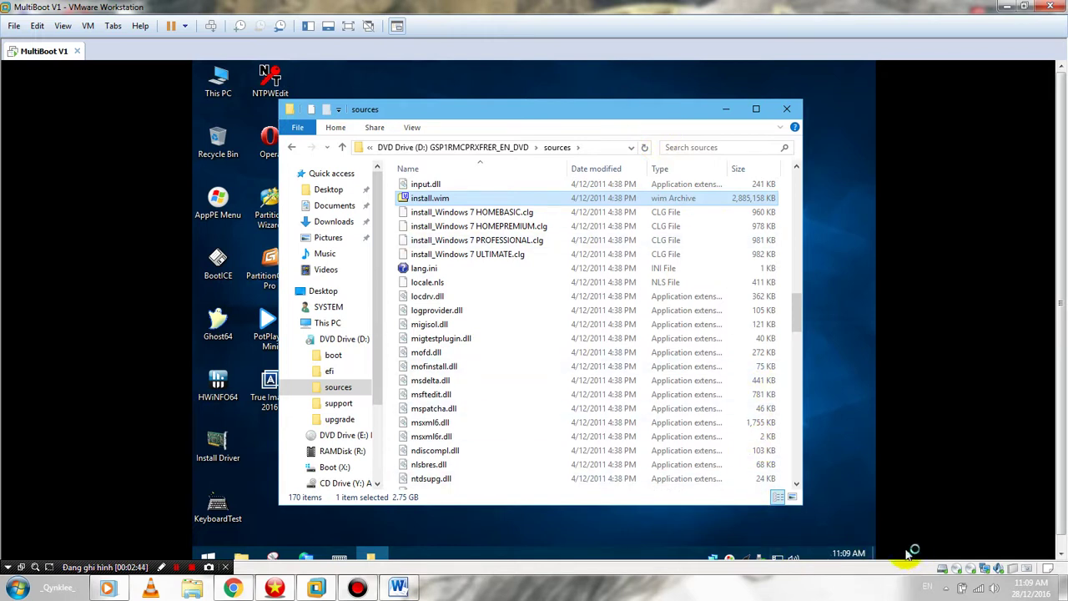
pyautogui.click(728, 558)
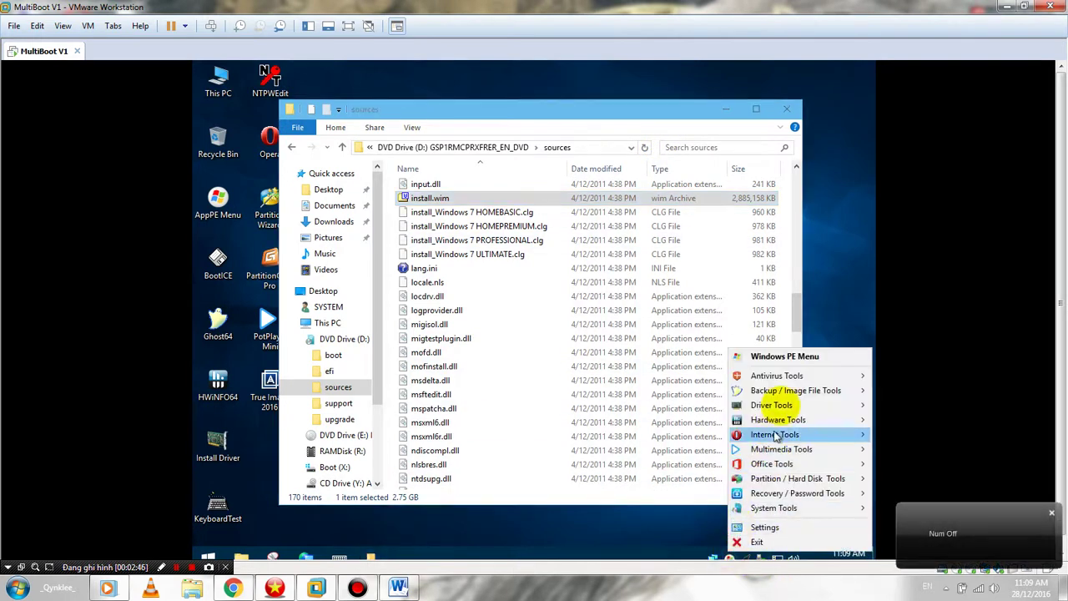
pyautogui.moveTo(785, 391)
pyautogui.click(706, 420)
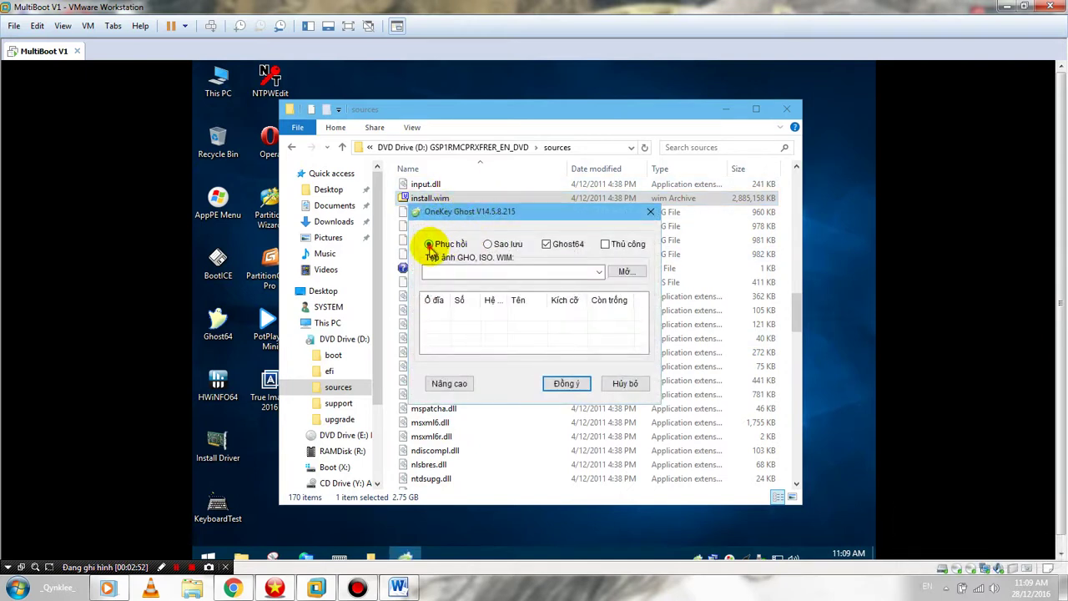
# Load install.wim from the D: drive's sources folder as the restore image and list the Windows editions it contains
pyautogui.click(626, 272)
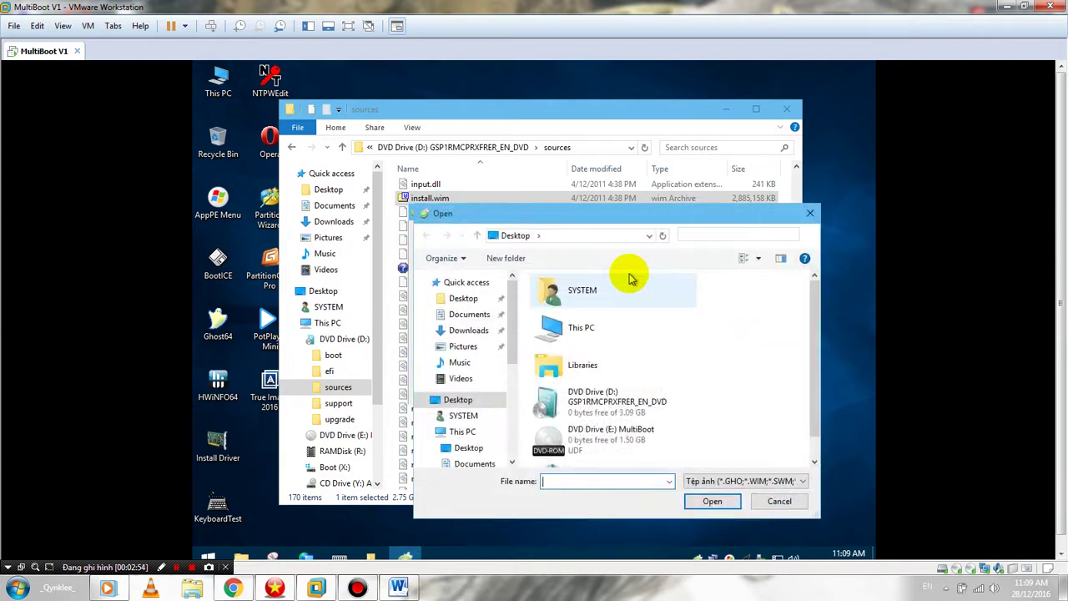
pyautogui.doubleClick(585, 401)
pyautogui.doubleClick(574, 345)
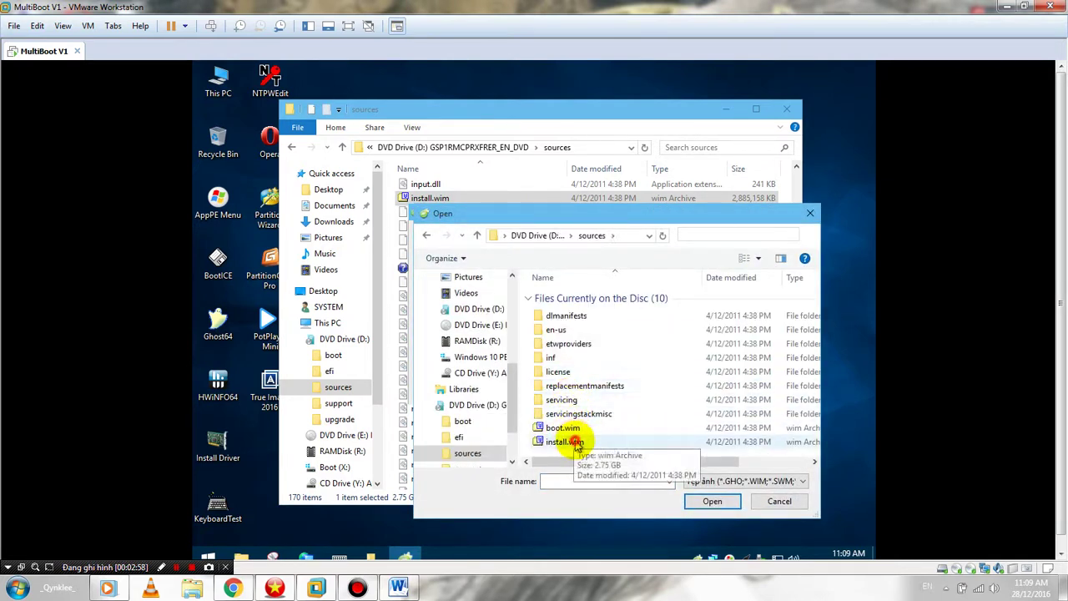
pyautogui.click(574, 443)
pyautogui.click(711, 501)
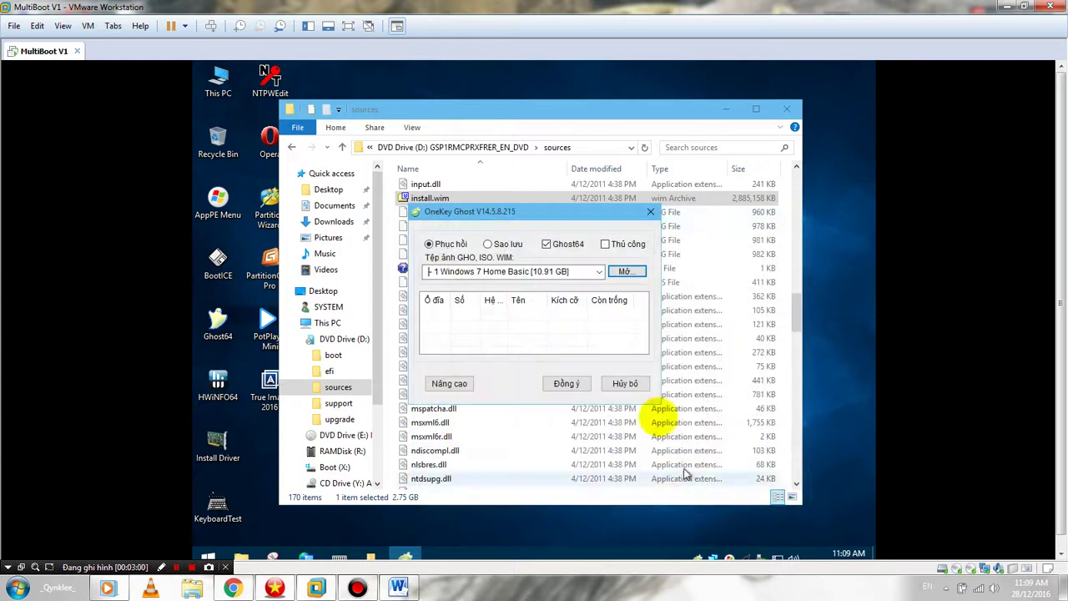
pyautogui.click(600, 273)
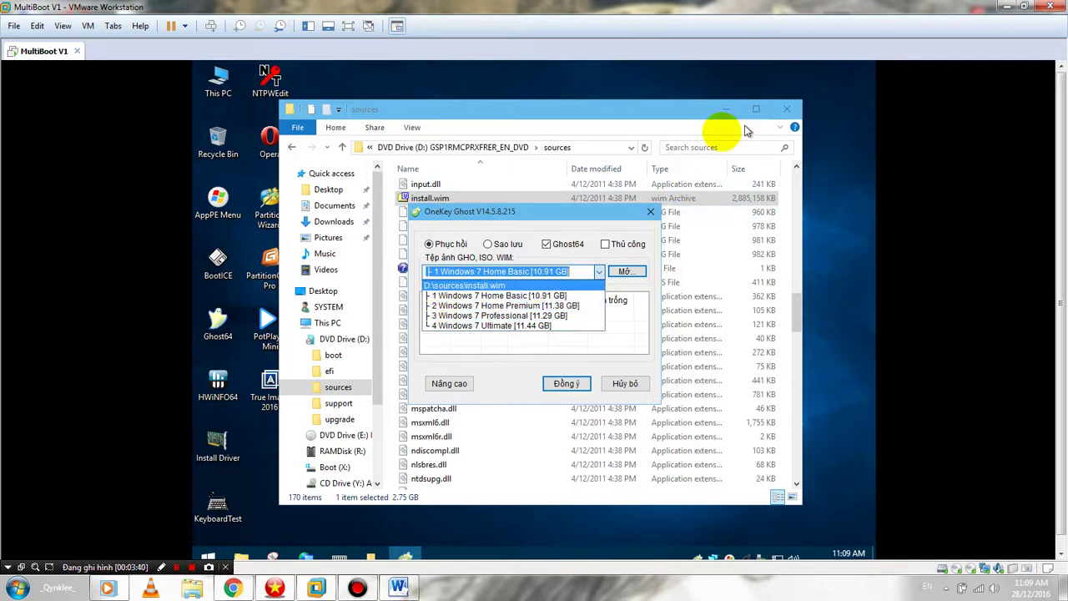
# Step through the Windows editions in the image list and open the virtual machine settings for CD/DVD 2 (SATA)
pyautogui.press('Down')
pyautogui.press('Down')
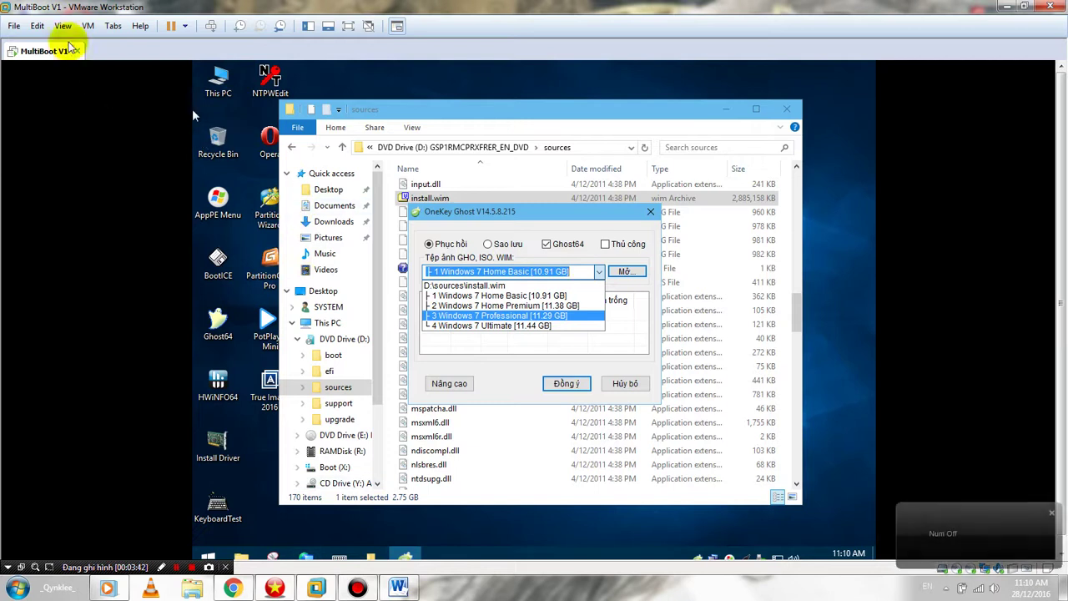
pyautogui.click(114, 26)
pyautogui.moveTo(88, 26)
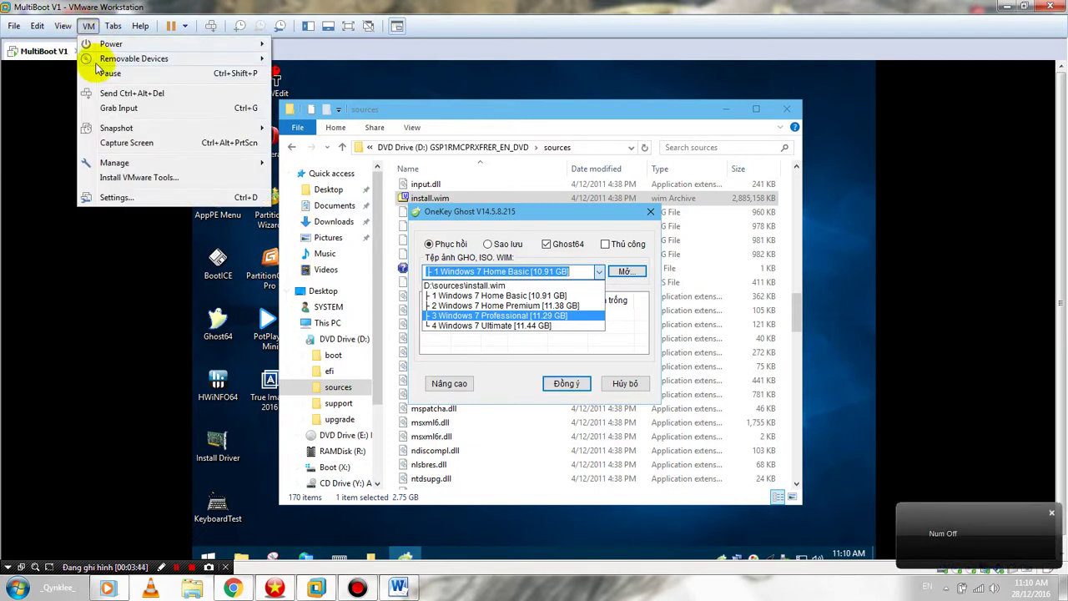
pyautogui.moveTo(137, 59)
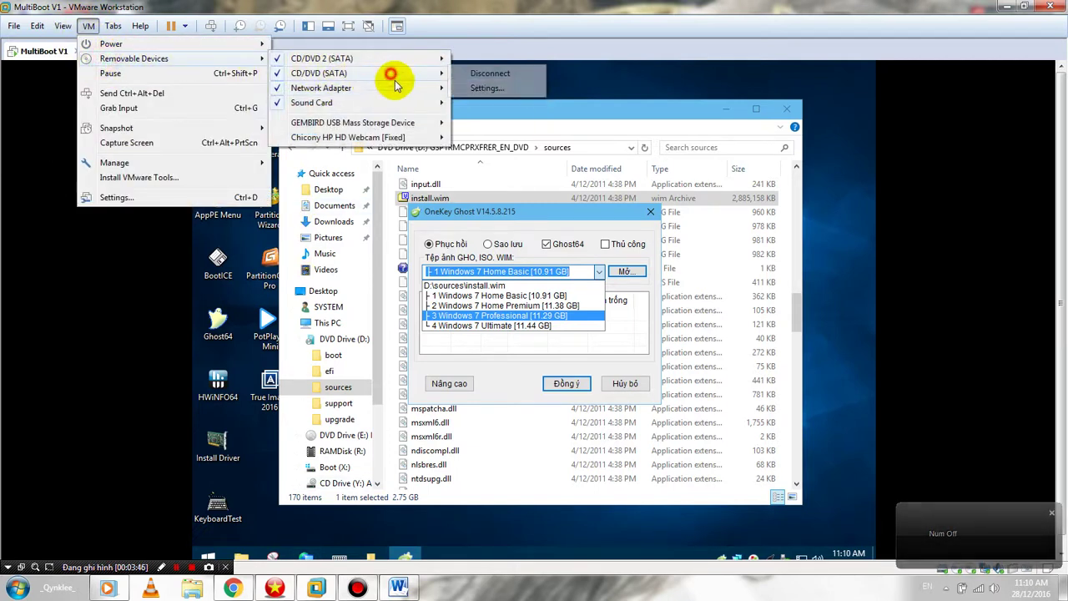
pyautogui.moveTo(438, 63)
pyautogui.click(468, 73)
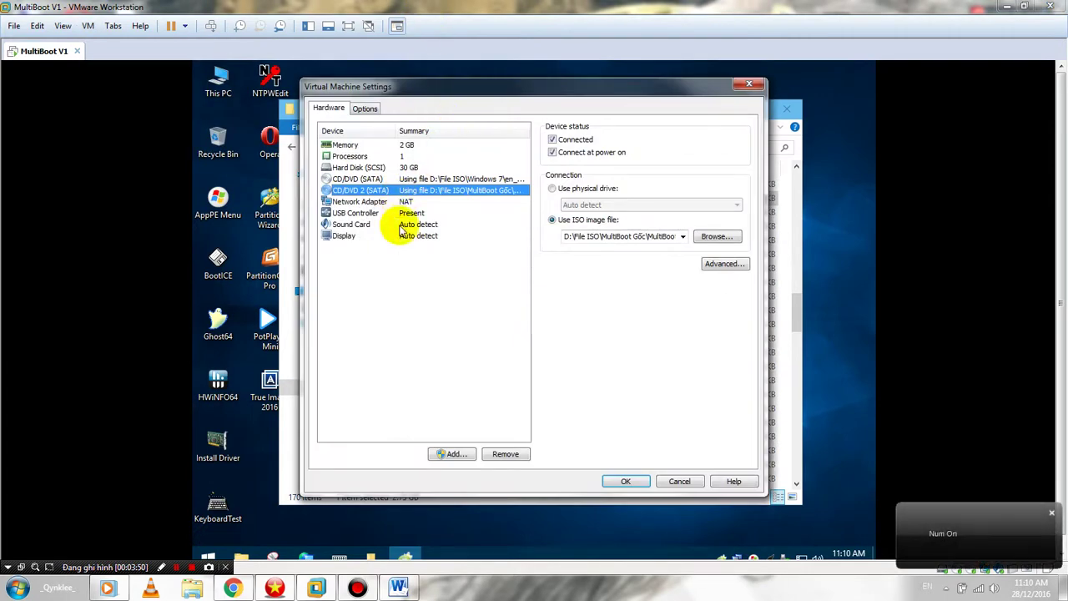
# Start adding a CD/DVD drive to the virtual machine, with an ISO image as its connection
pyautogui.click(455, 455)
pyautogui.click(451, 254)
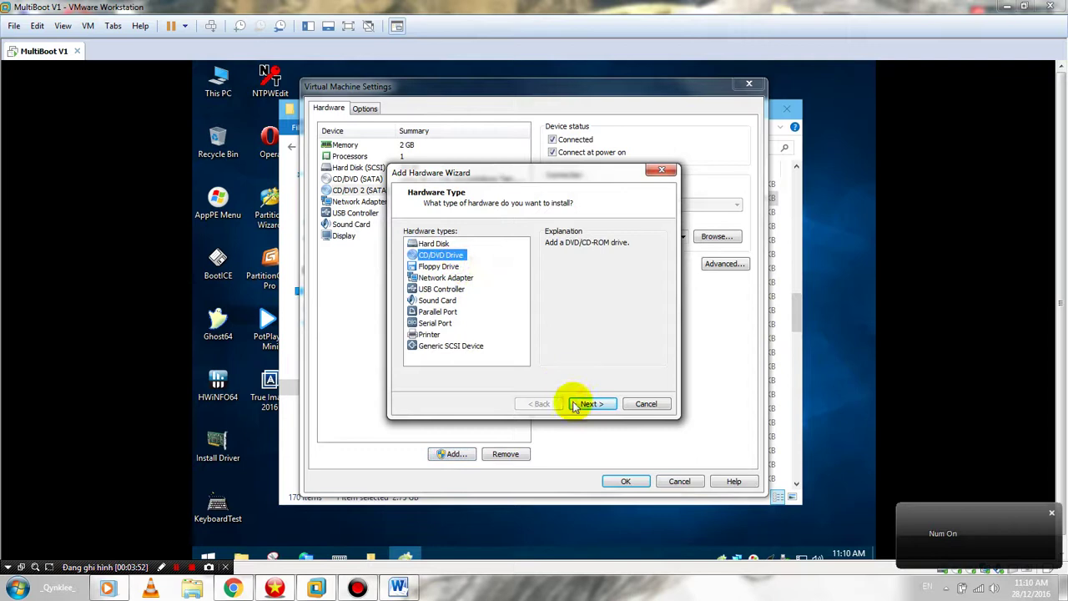
pyautogui.click(585, 404)
pyautogui.click(406, 278)
pyautogui.click(589, 404)
# Assign en_windows_10_pro_lite_version_1607_updated_oct_2016_x86_dvd.iso from File ISO\Windows 10 to the added drive and save the virtual machine settings
pyautogui.click(639, 242)
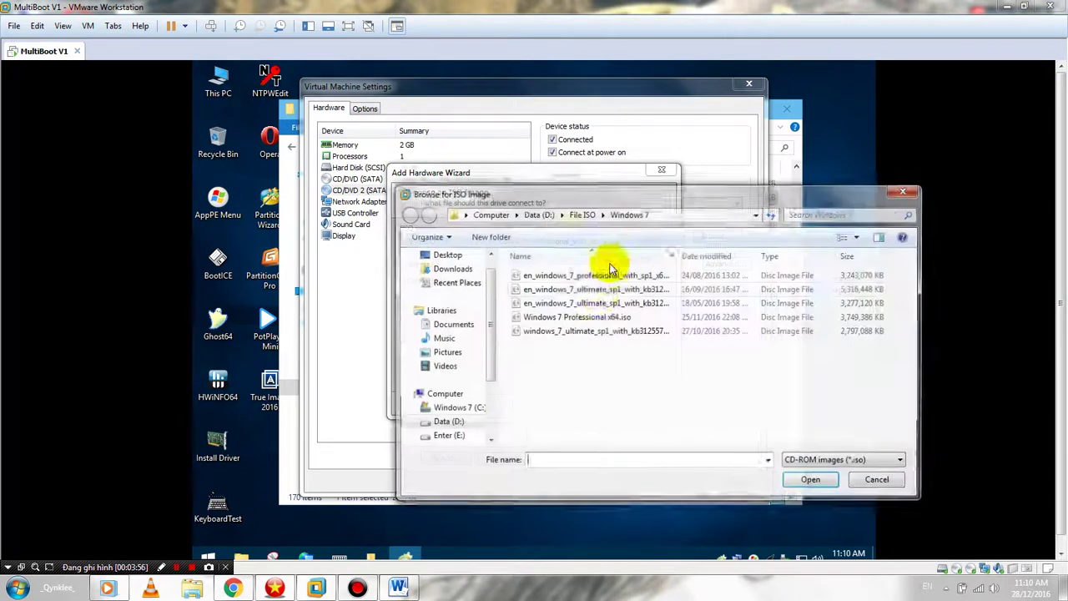
pyautogui.click(582, 213)
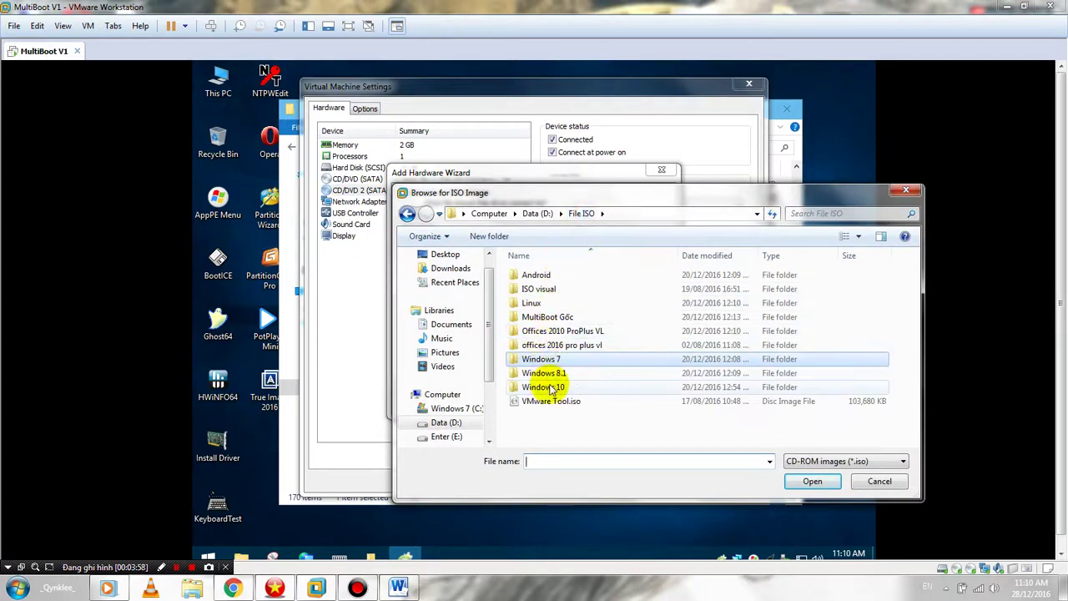
pyautogui.doubleClick(547, 387)
pyautogui.click(555, 333)
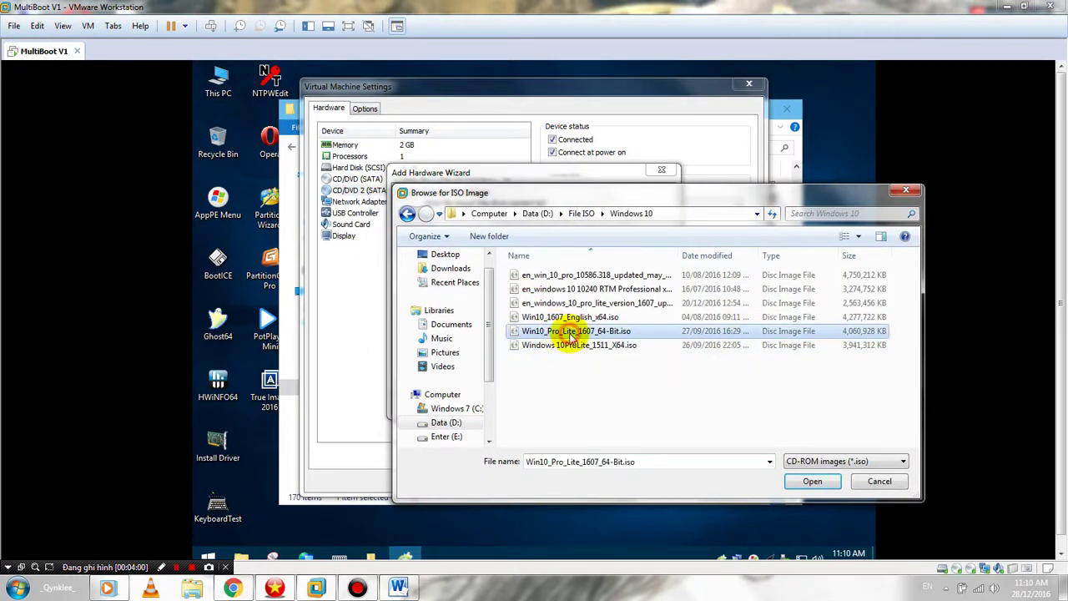
pyautogui.click(578, 349)
pyautogui.click(591, 318)
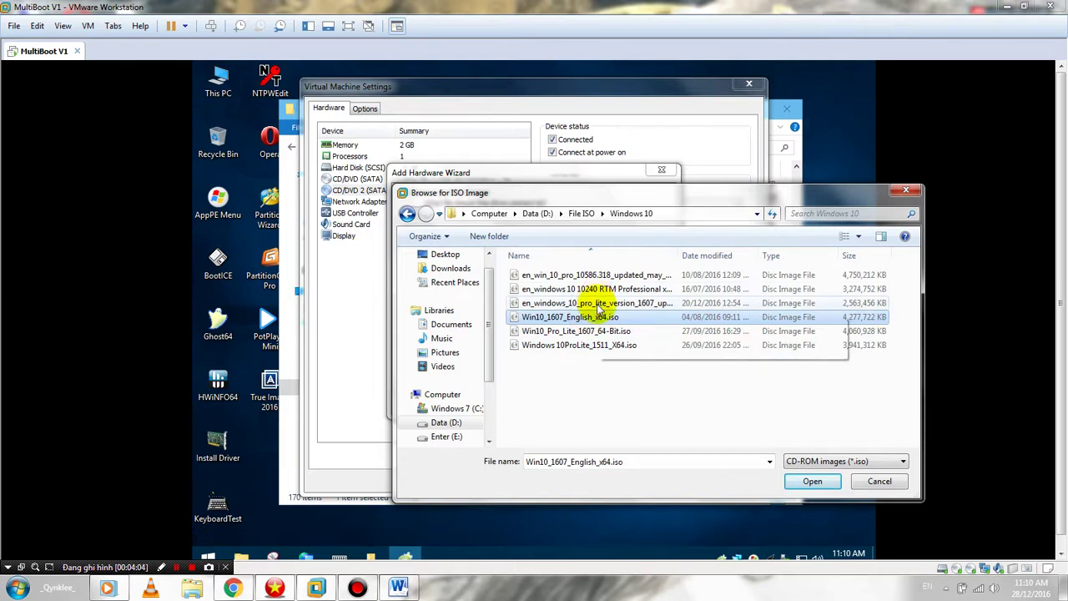
pyautogui.click(598, 305)
pyautogui.click(804, 481)
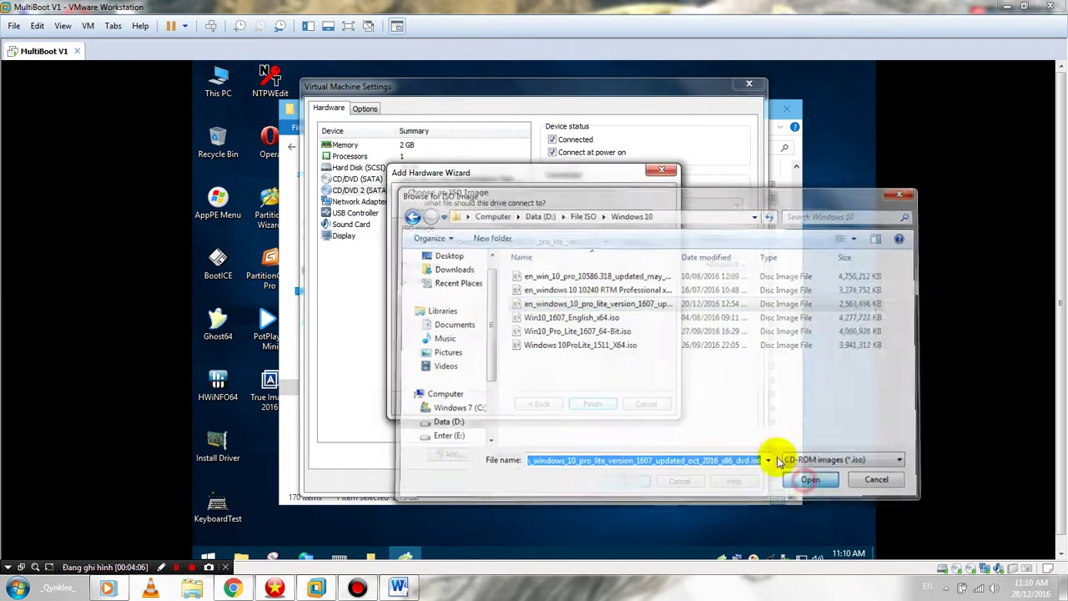
pyautogui.click(594, 404)
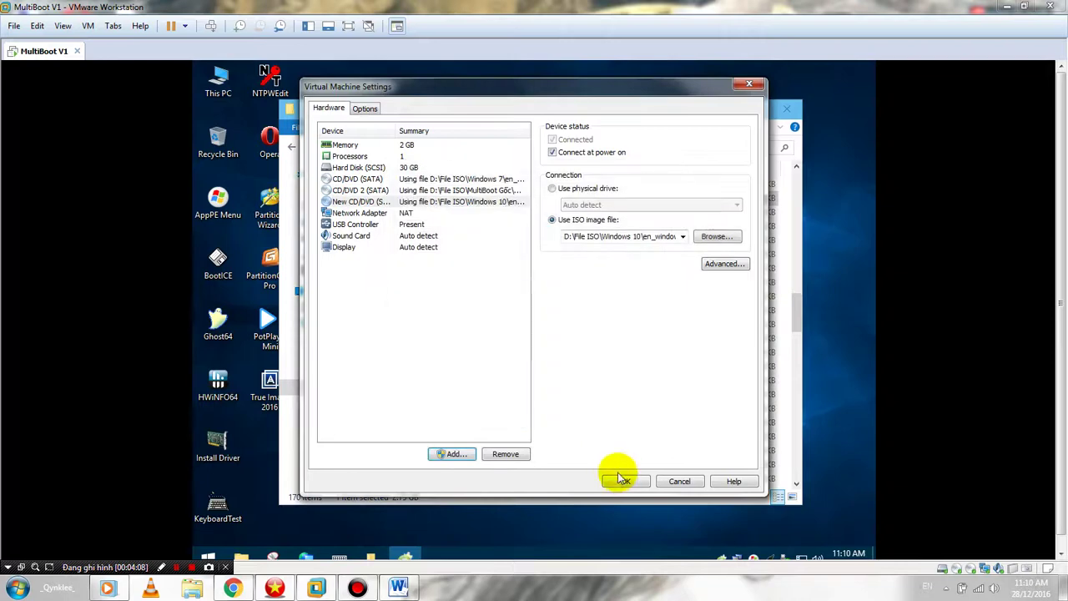
pyautogui.click(622, 482)
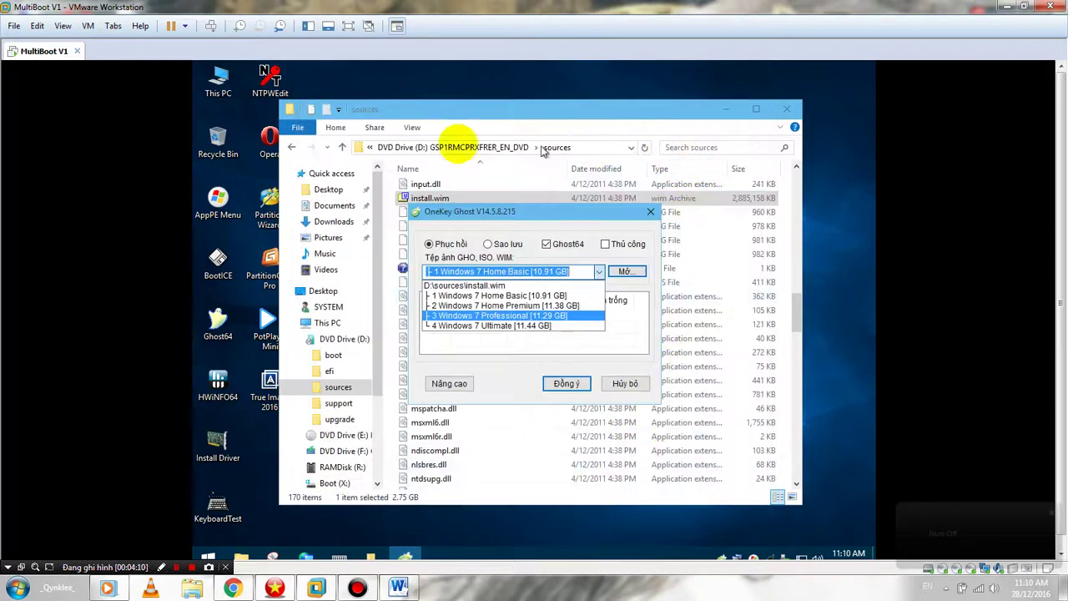
# Check the virtual machine's removable devices for the added CD/DVD drive
pyautogui.click(90, 26)
pyautogui.click(90, 26)
pyautogui.click(89, 26)
pyautogui.moveTo(133, 58)
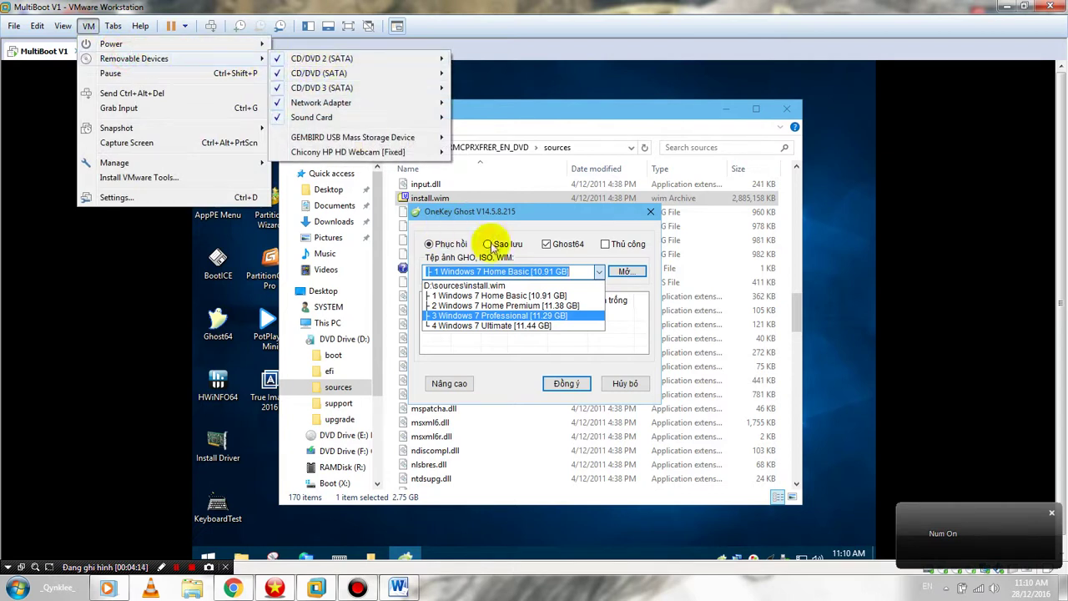
pyautogui.click(700, 97)
# Return to the guest's file window and open the sources folder on DVD Drive (F:) from This PC
pyautogui.click(592, 106)
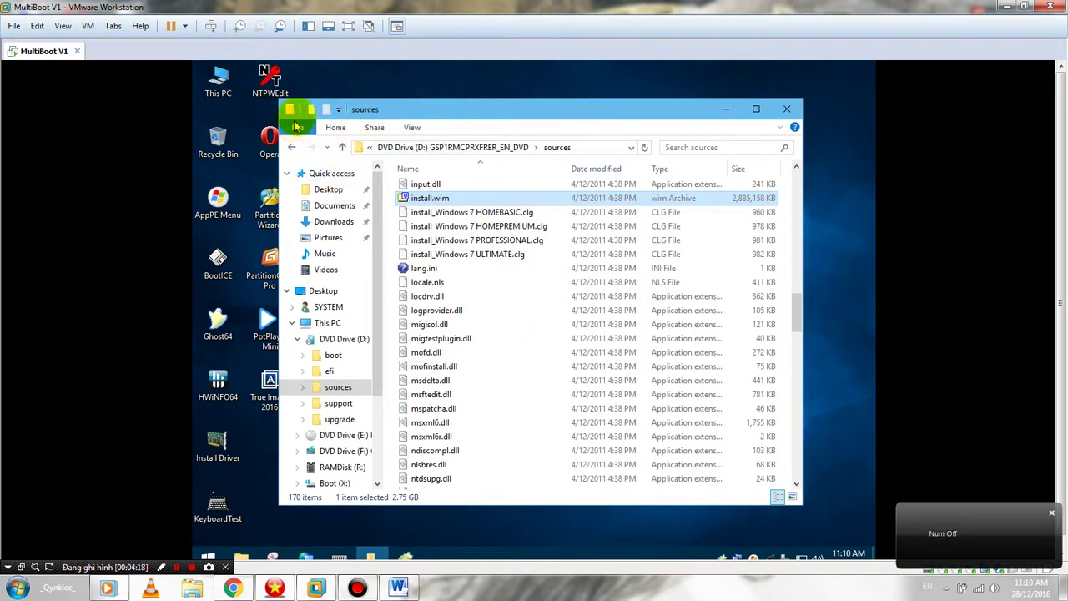
pyautogui.click(293, 150)
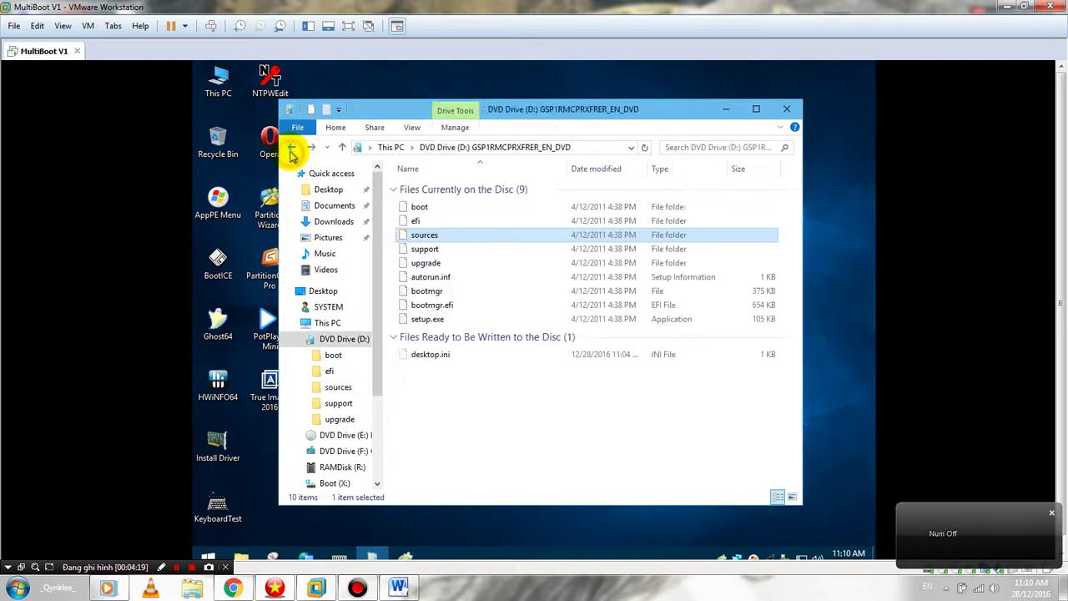
pyautogui.click(330, 323)
pyautogui.click(459, 234)
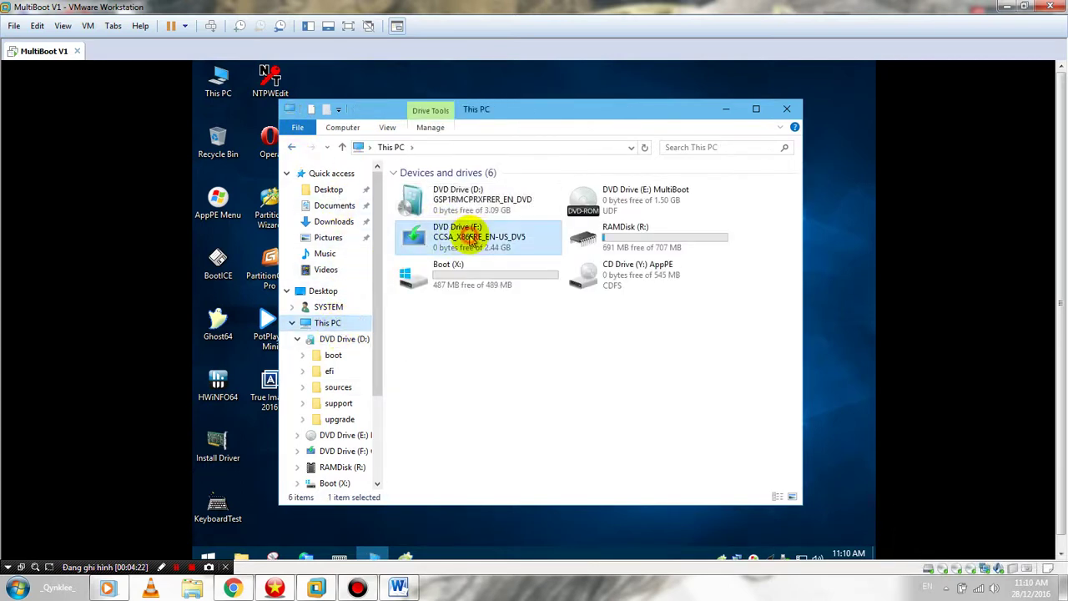
pyautogui.rightClick(473, 233)
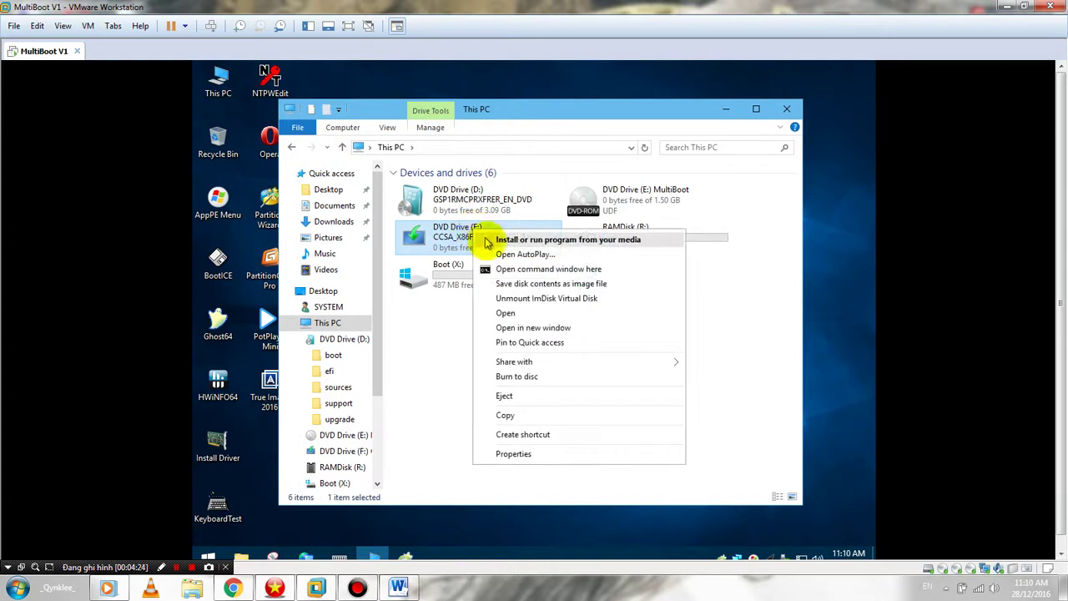
pyautogui.click(501, 312)
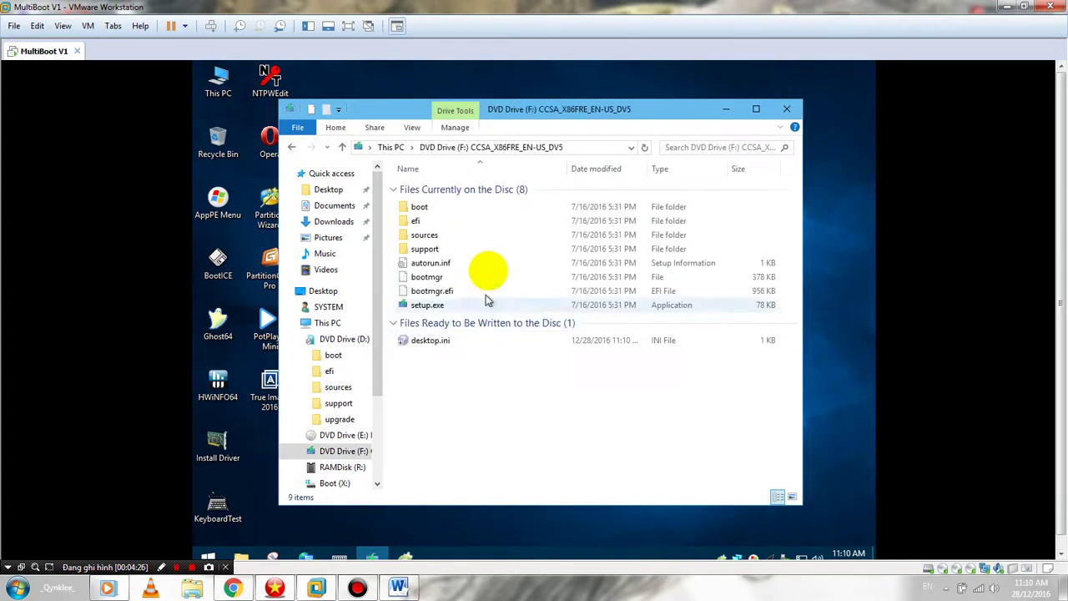
pyautogui.doubleClick(472, 234)
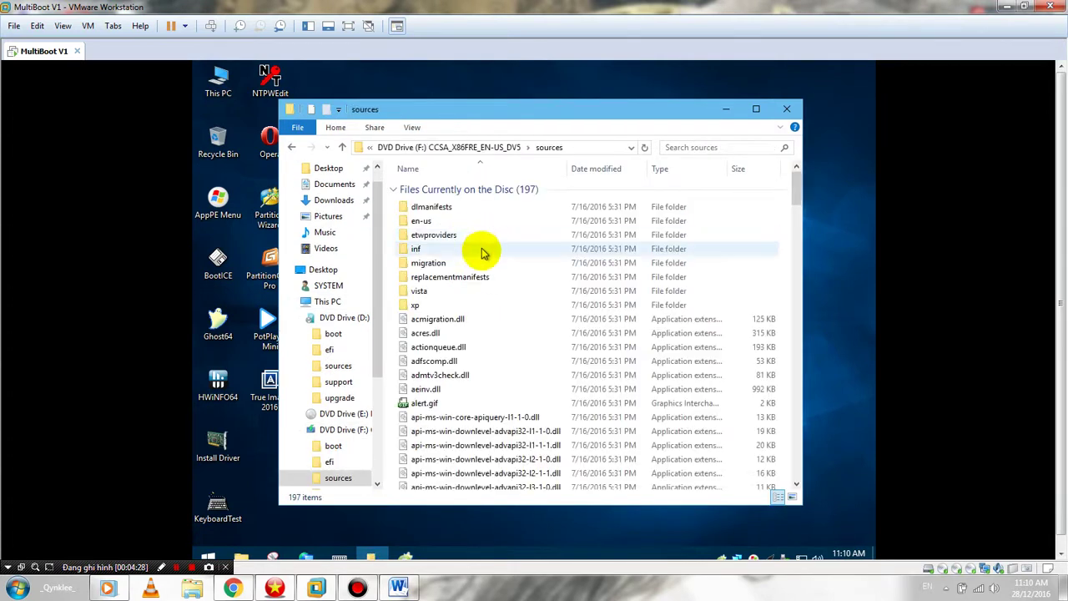
# Locate and select install.esd in the F: drive's sources folder
pyautogui.scroll(-5, 488, 276)
pyautogui.scroll(-13, 497, 300)
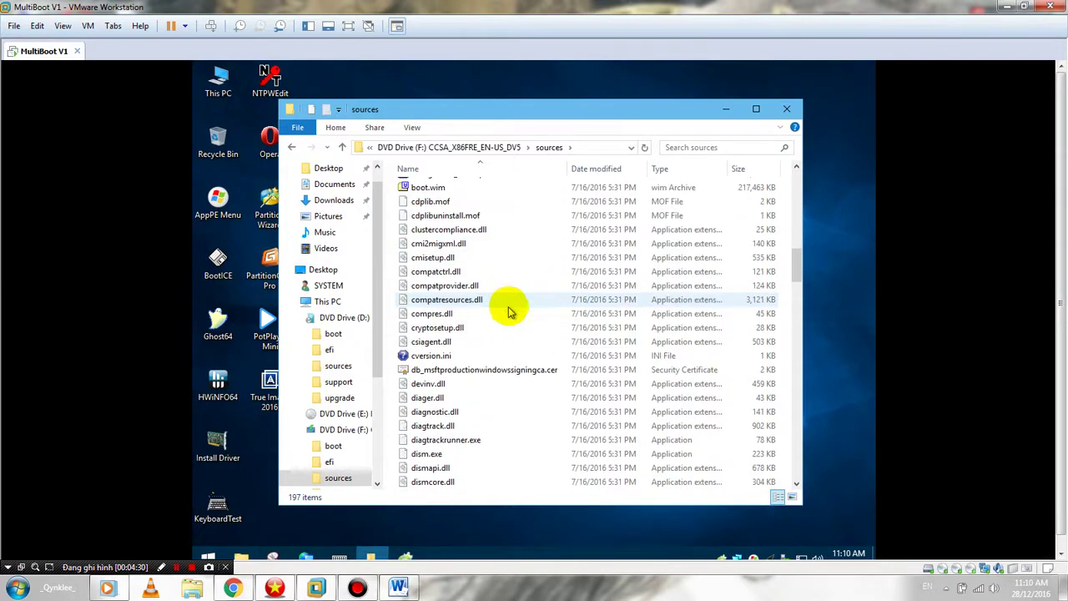
pyautogui.scroll(-15, 509, 309)
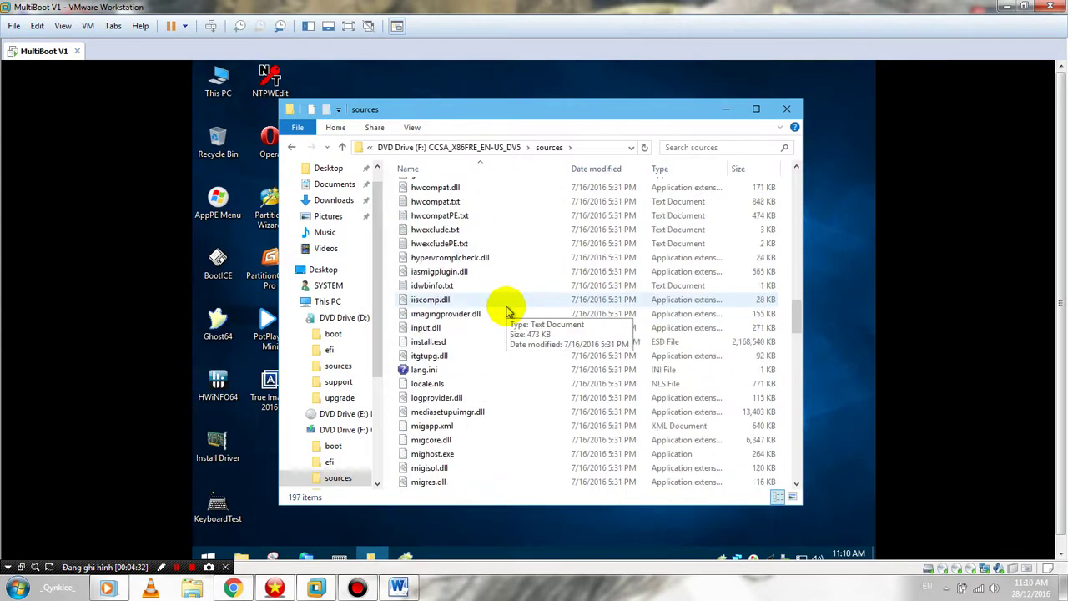
pyautogui.scroll(-7, 505, 311)
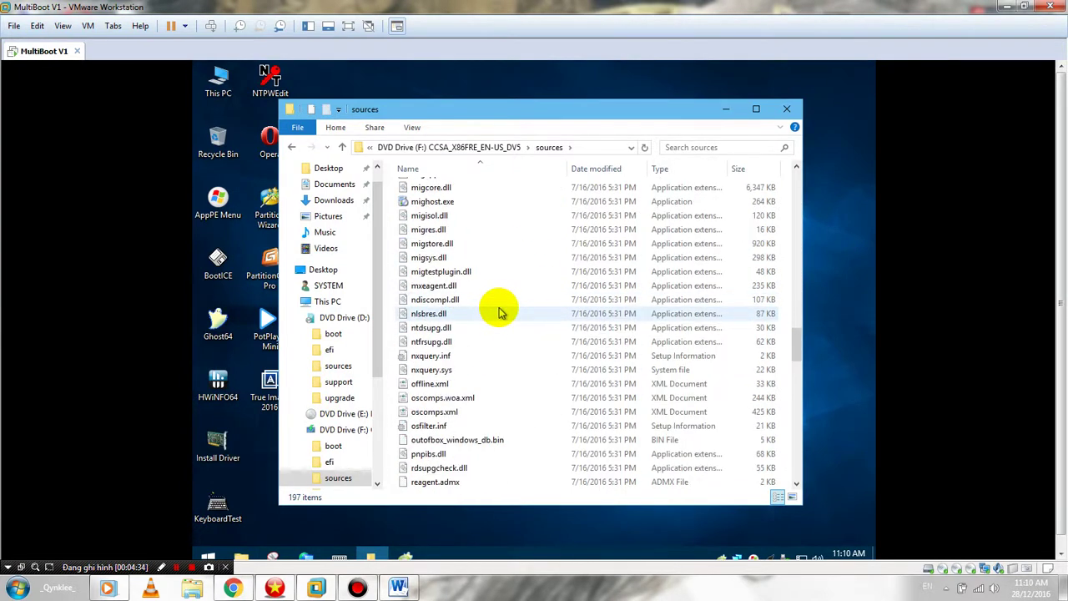
pyautogui.scroll(-7, 502, 311)
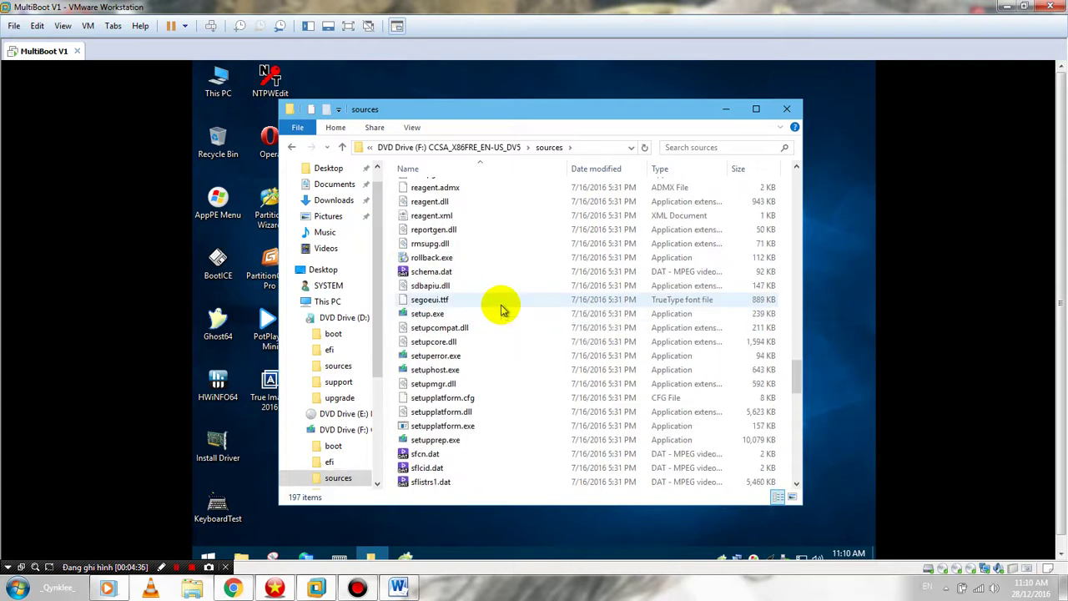
pyautogui.scroll(-3, 502, 310)
pyautogui.scroll(10, 500, 303)
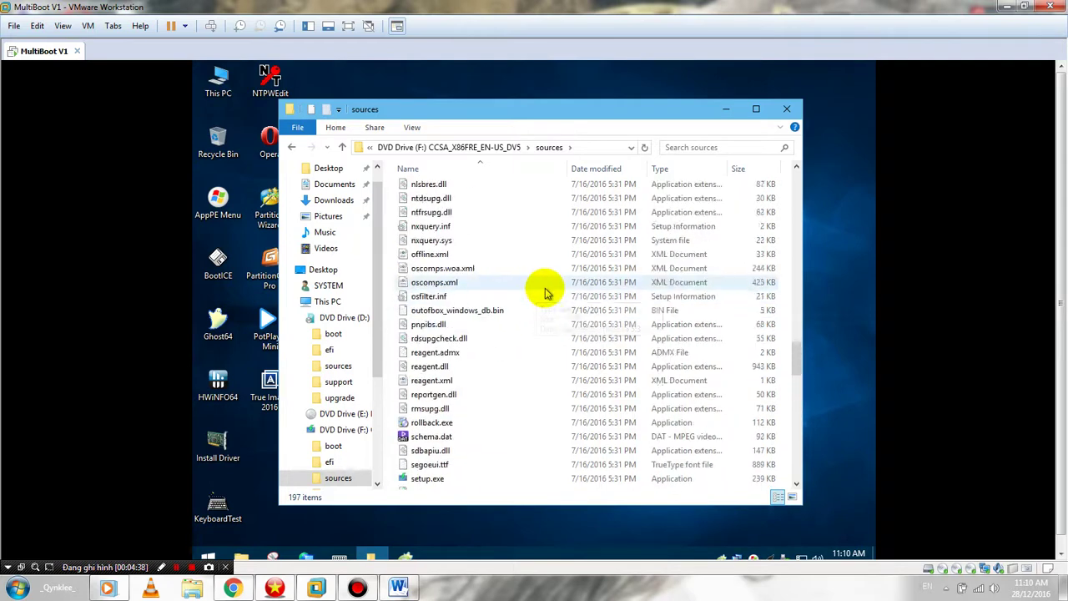
pyautogui.scroll(5, 544, 288)
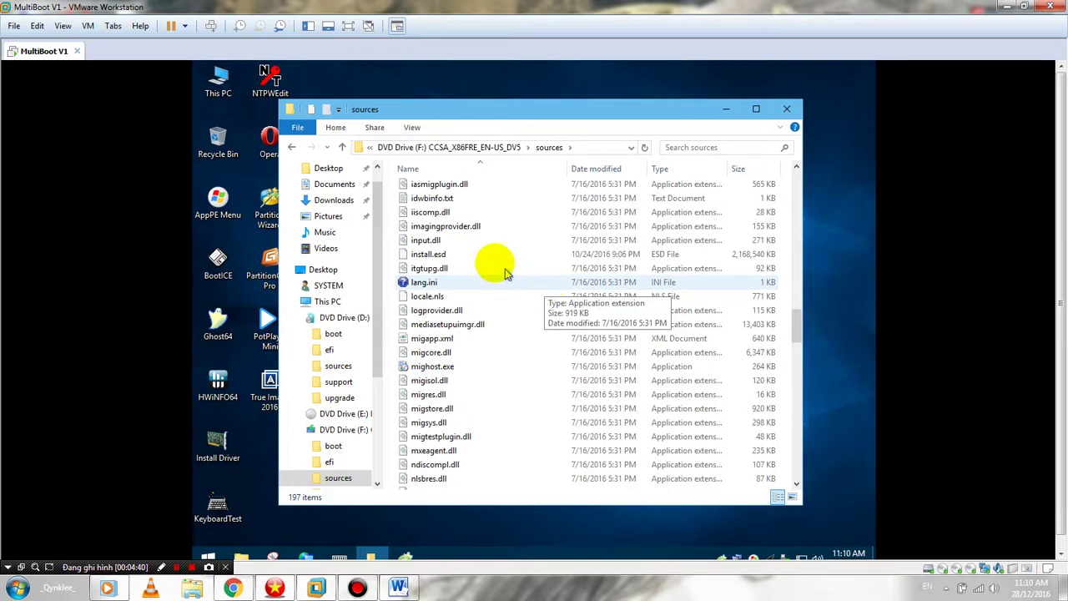
pyautogui.click(486, 258)
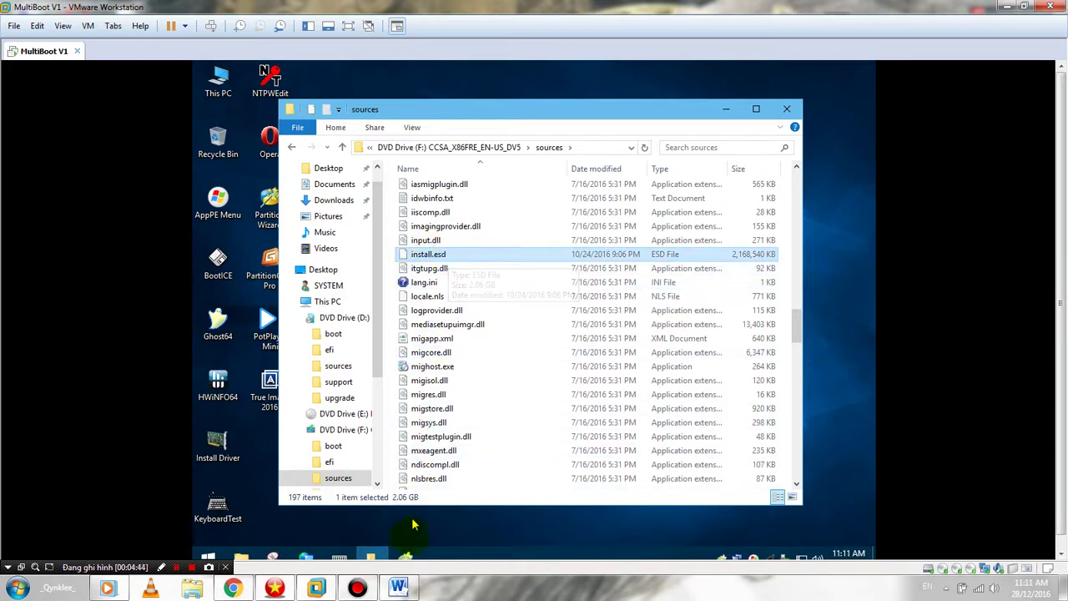
# Bring OneKey Ghost forward, list the install.wim editions again, and minimize the sources folder window
pyautogui.click(408, 552)
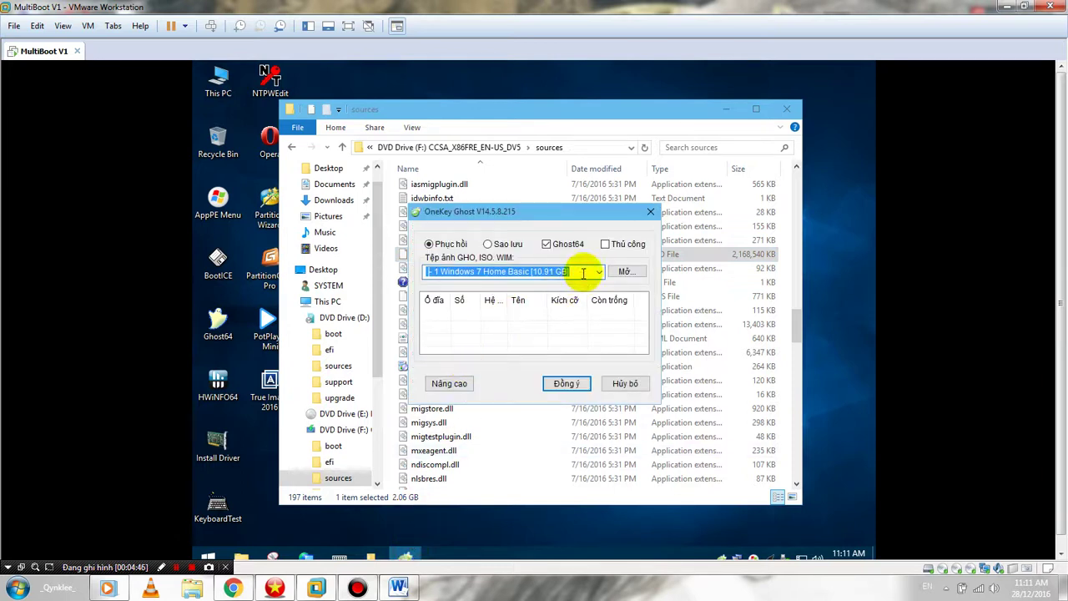
pyautogui.click(599, 275)
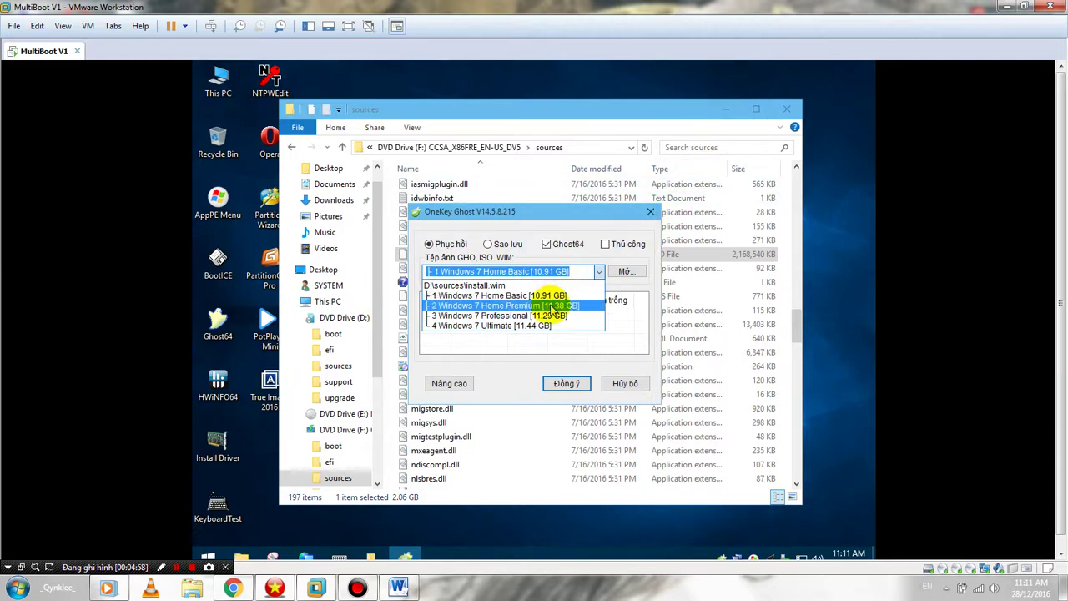
pyautogui.click(726, 110)
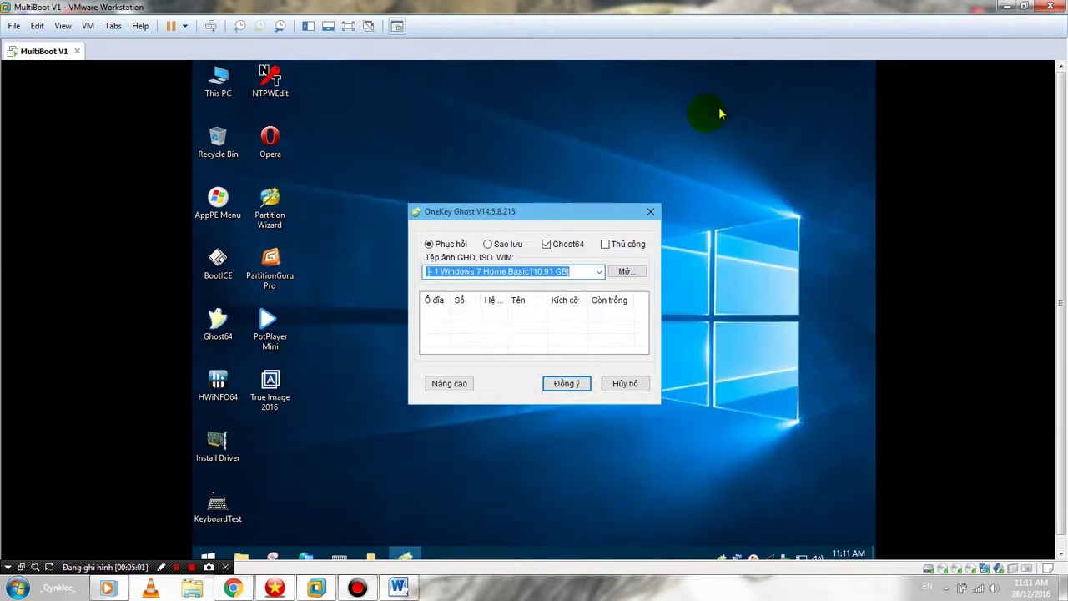
# Minimize VMware Workstation and the remaining open window, and refresh the host desktop
pyautogui.click(1006, 6)
pyautogui.click(851, 38)
pyautogui.rightClick(336, 108)
pyautogui.click(362, 164)
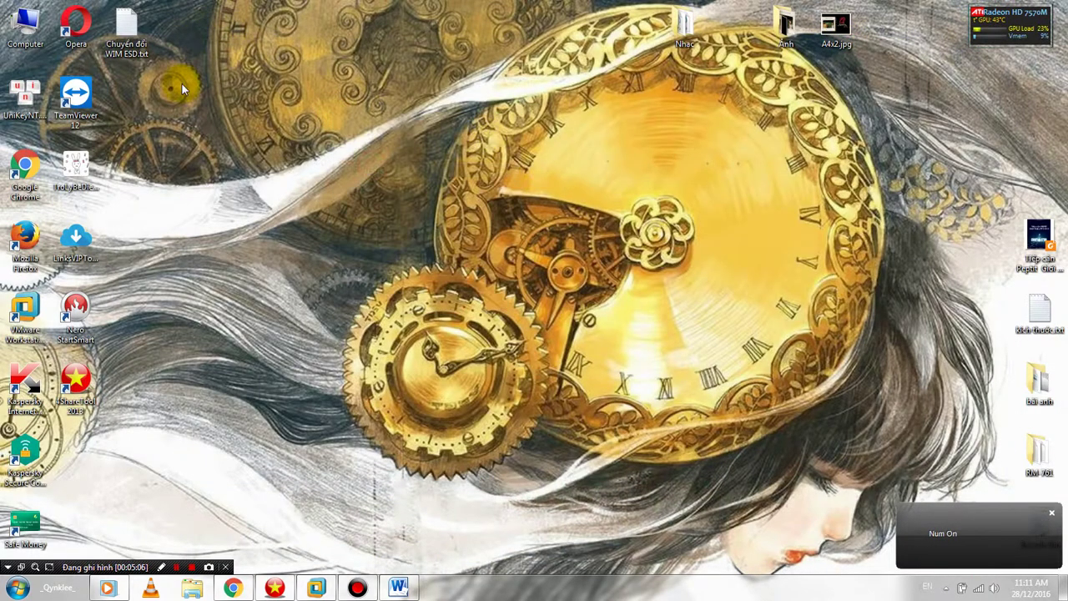
pyautogui.rightClick(250, 120)
pyautogui.click(282, 173)
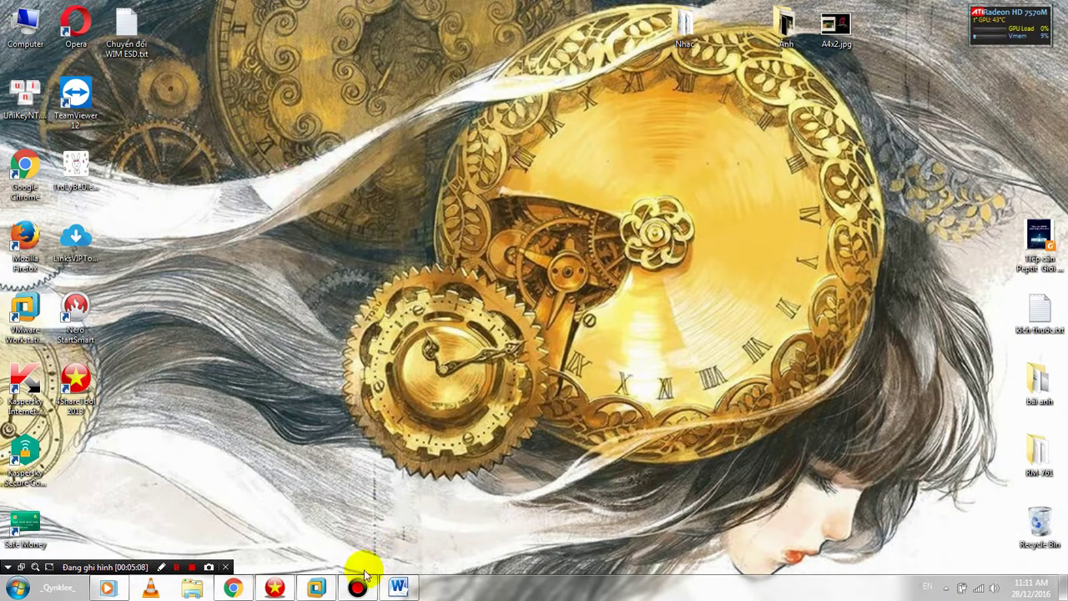
# Switch to Microsoft Word and add the notes "Tạo 1 folder tên bất kỳ bên ổ C" and "Mình đặt tên Temp"
pyautogui.click(398, 587)
pyautogui.press('Return')
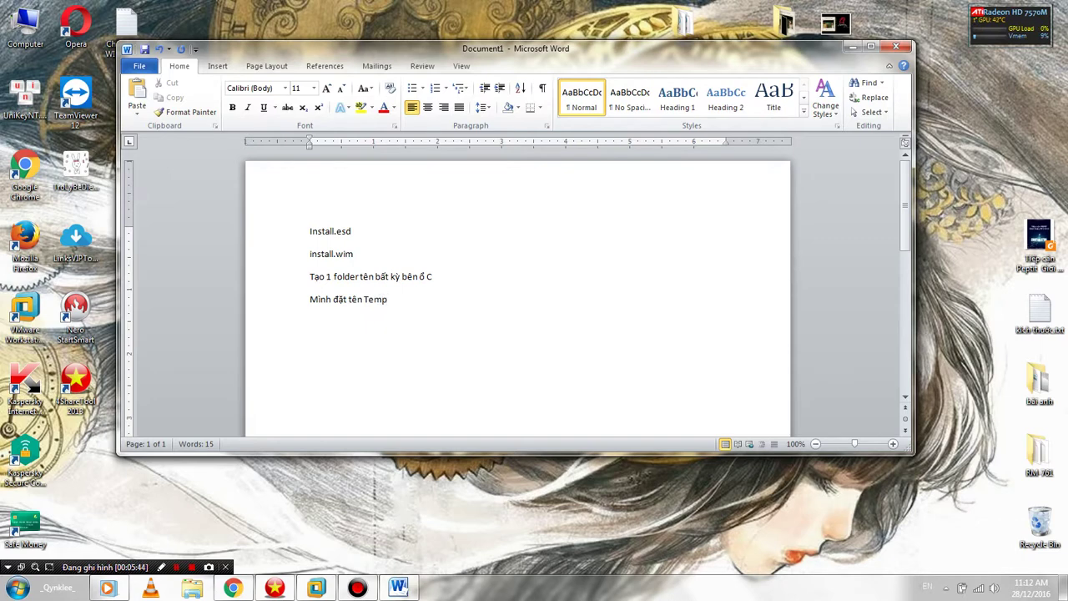
# Open the host's Windows 7 (C:) drive from Computer and create a folder named Temp in it
pyautogui.doubleClick(25, 29)
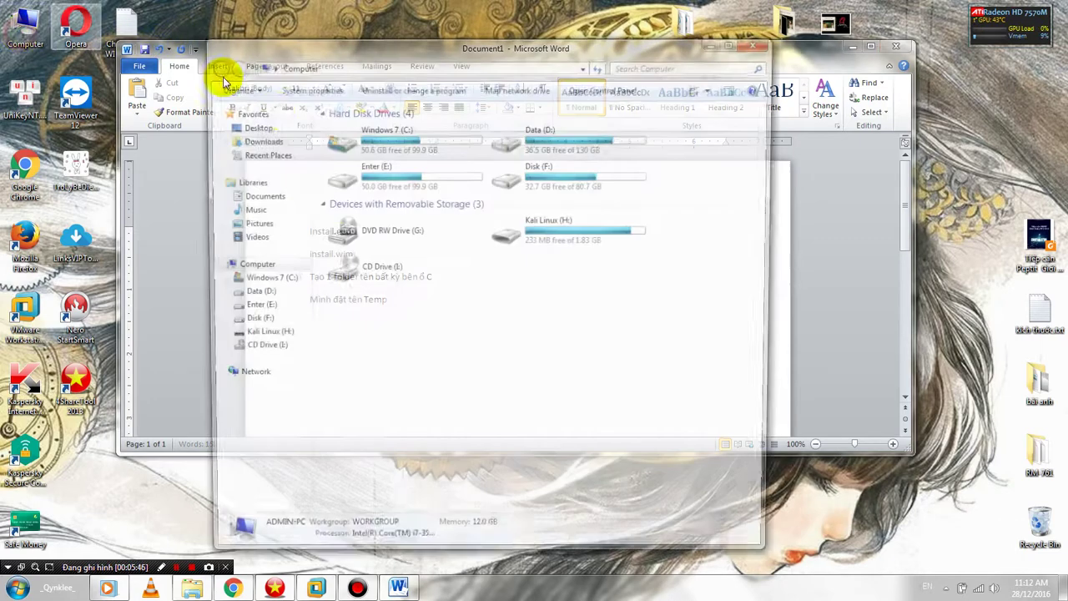
pyautogui.doubleClick(375, 141)
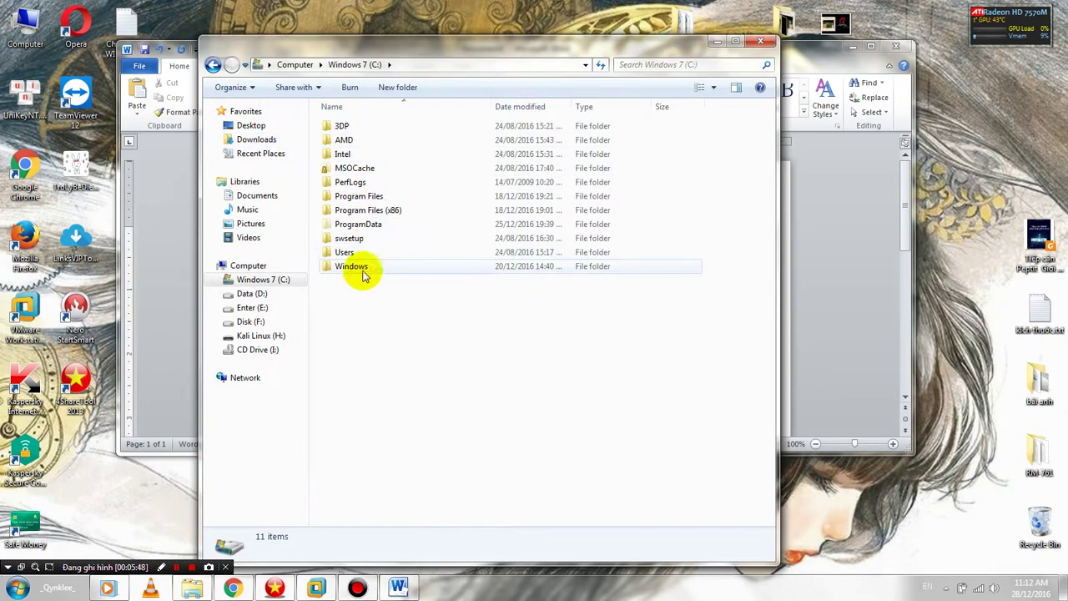
pyautogui.rightClick(364, 407)
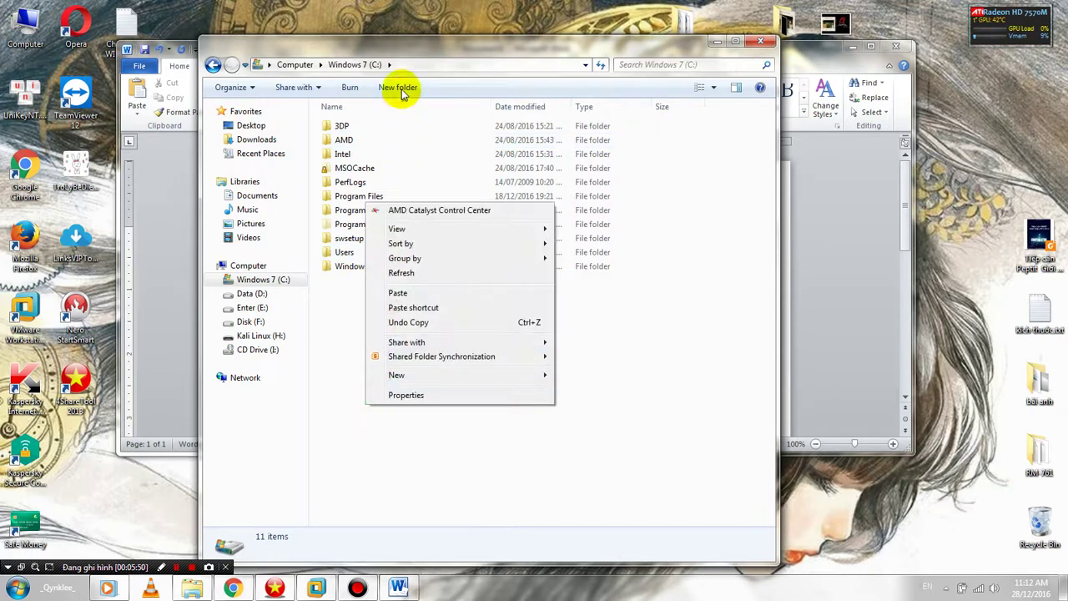
pyautogui.click(400, 88)
pyautogui.write('Temp')
pyautogui.press('Return')
# Open the Temp folder, dismiss its context options, and return to the Word notes document
pyautogui.doubleClick(393, 279)
pyautogui.rightClick(405, 132)
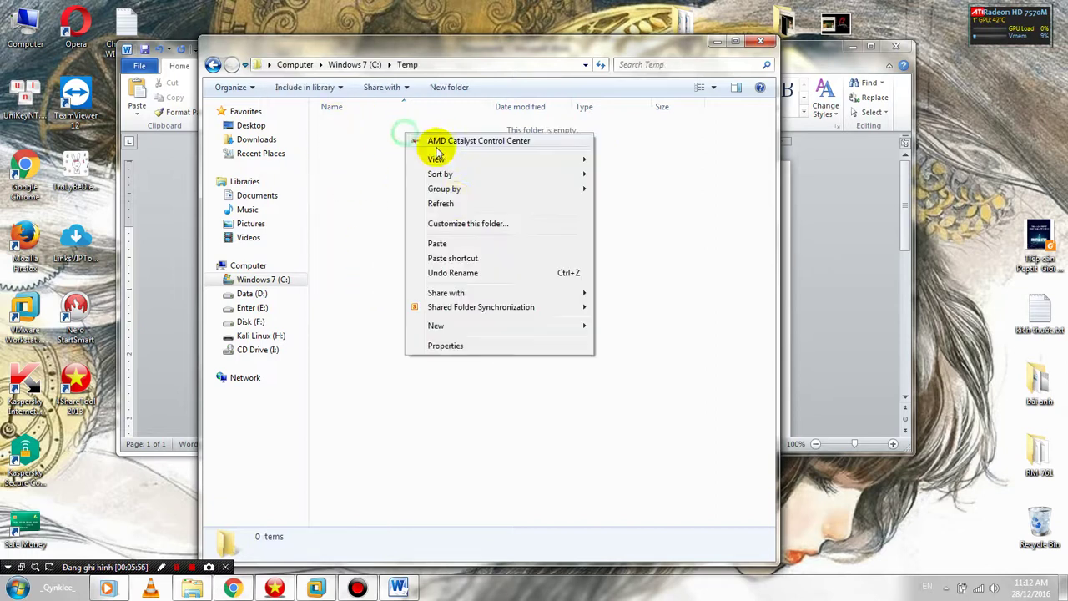
pyautogui.click(824, 194)
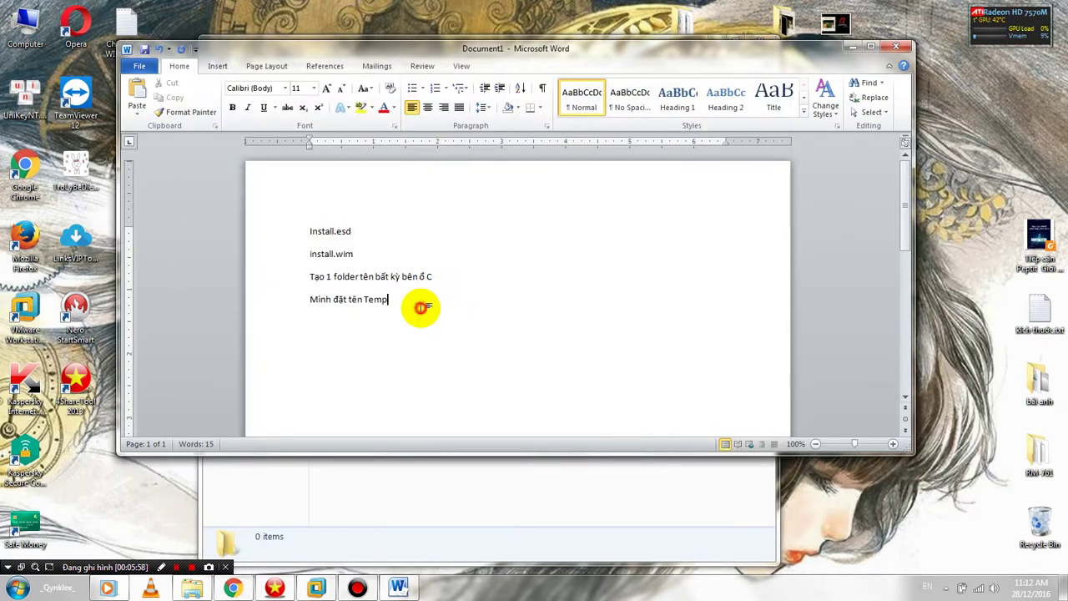